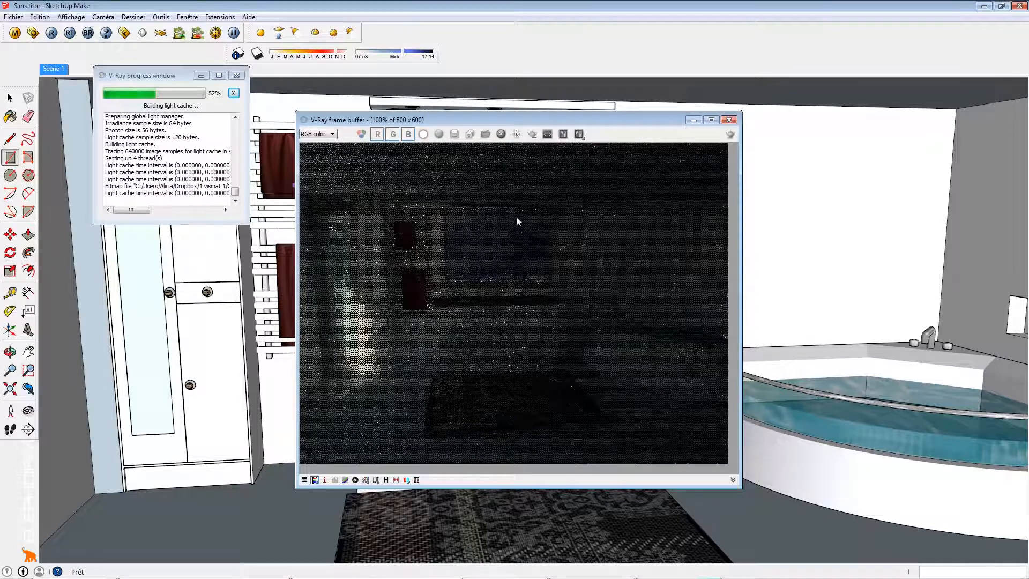
Stop the running V-Ray render by closing its progress window and the frame buffer.
{"action": "left_click", "coordinate": [237, 76]}
{"action": "left_click", "coordinate": [729, 119]}
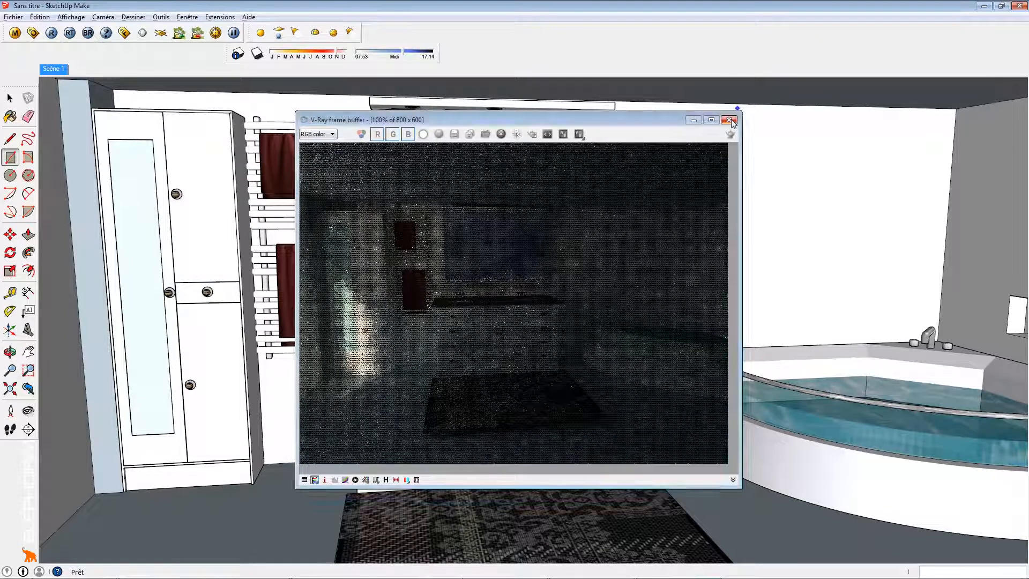
Place a V-Ray omni light on the left spotlight under the mirror cabinet's canopy.
{"action": "middle_click_drag", "start_coordinate": [483, 196], "coordinate": [407, 225]}
{"action": "scroll", "coordinate": [407, 225], "scroll_direction": "up", "scroll_amount": 6}
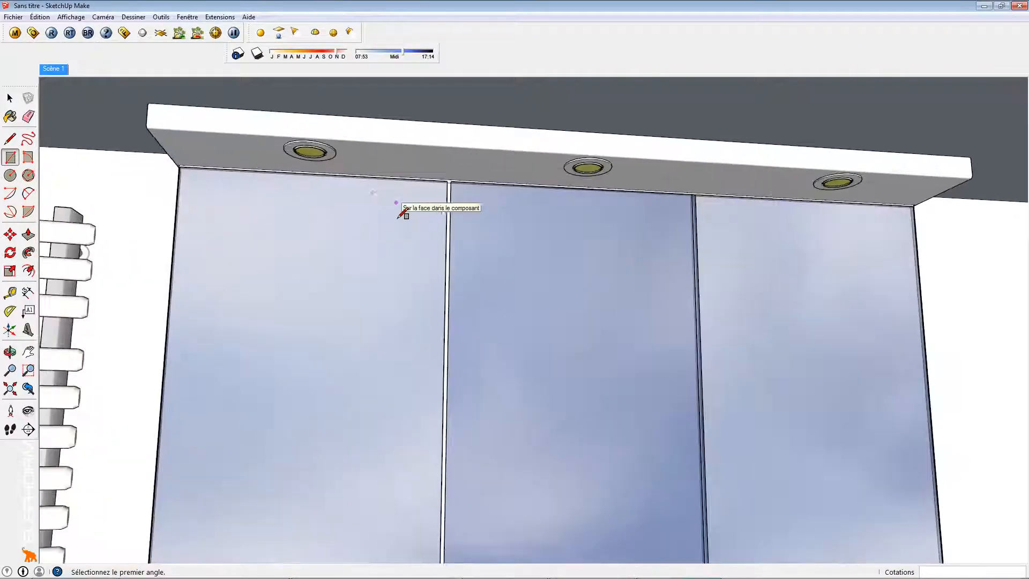
{"action": "scroll", "coordinate": [431, 240], "scroll_direction": "up", "scroll_amount": 3}
{"action": "middle_click_drag", "start_coordinate": [434, 229], "coordinate": [396, 184]}
{"action": "middle_click_drag", "start_coordinate": [461, 184], "coordinate": [378, 238], "text": "shift"}
{"action": "scroll", "coordinate": [323, 202], "scroll_direction": "down", "scroll_amount": 3}
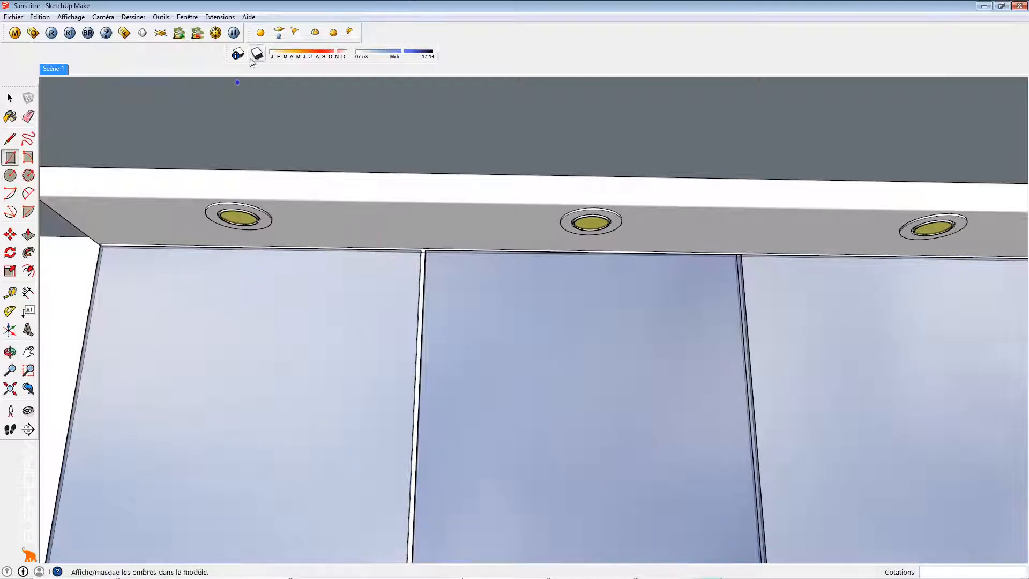
{"action": "left_click", "coordinate": [260, 33]}
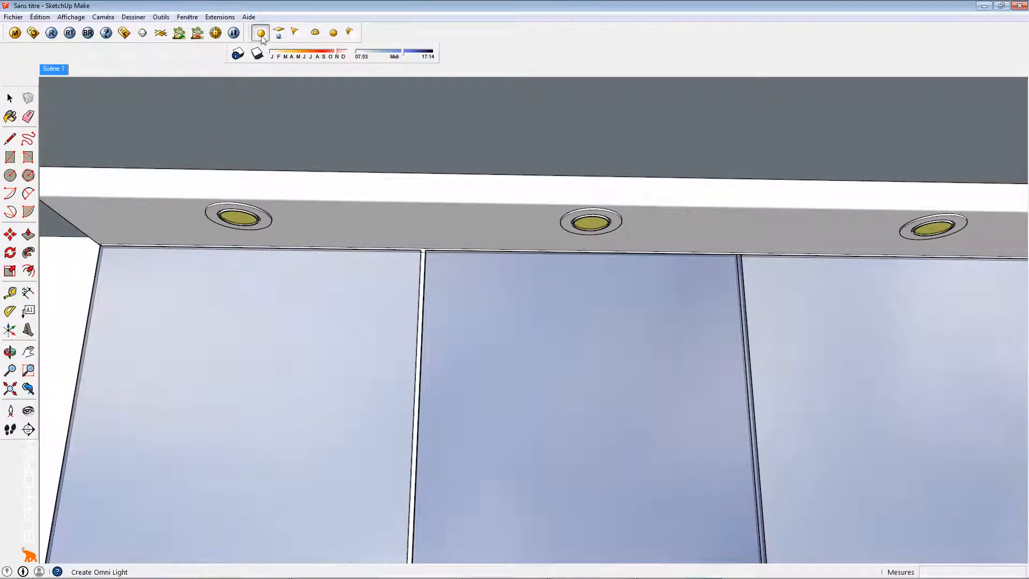
{"action": "left_click", "coordinate": [238, 220]}
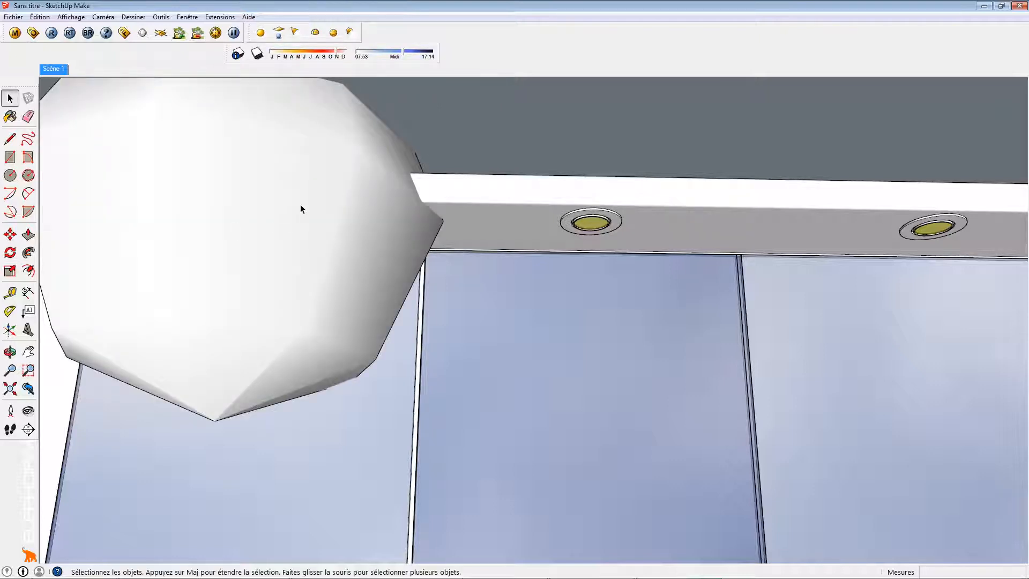
Scale the omni light down uniformly to a factor of about 0.44.
{"action": "middle_click_drag", "start_coordinate": [300, 209], "coordinate": [385, 311]}
{"action": "scroll", "coordinate": [341, 269], "scroll_direction": "down", "scroll_amount": 6}
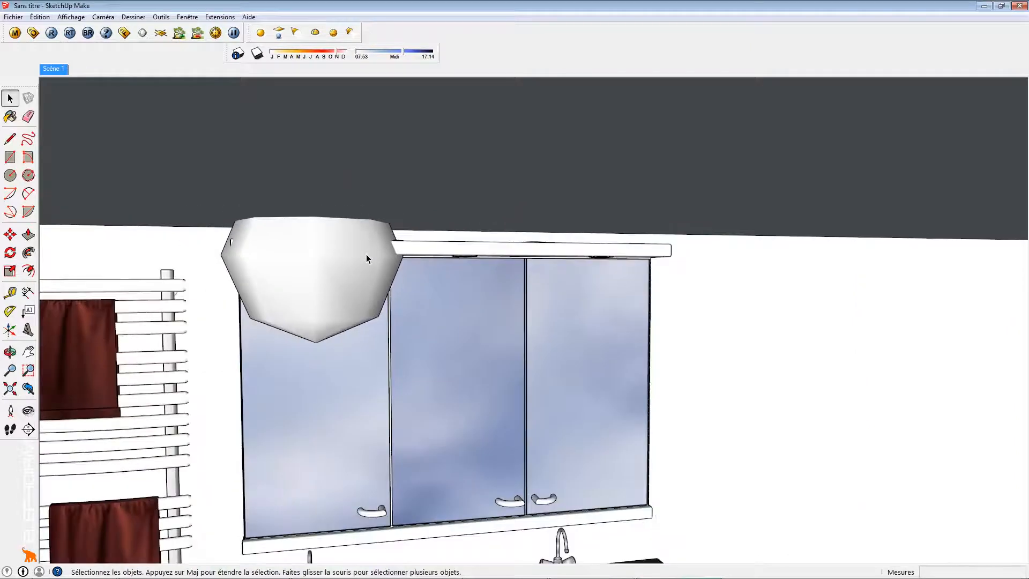
{"action": "key", "text": "space"}
{"action": "left_click", "coordinate": [309, 284]}
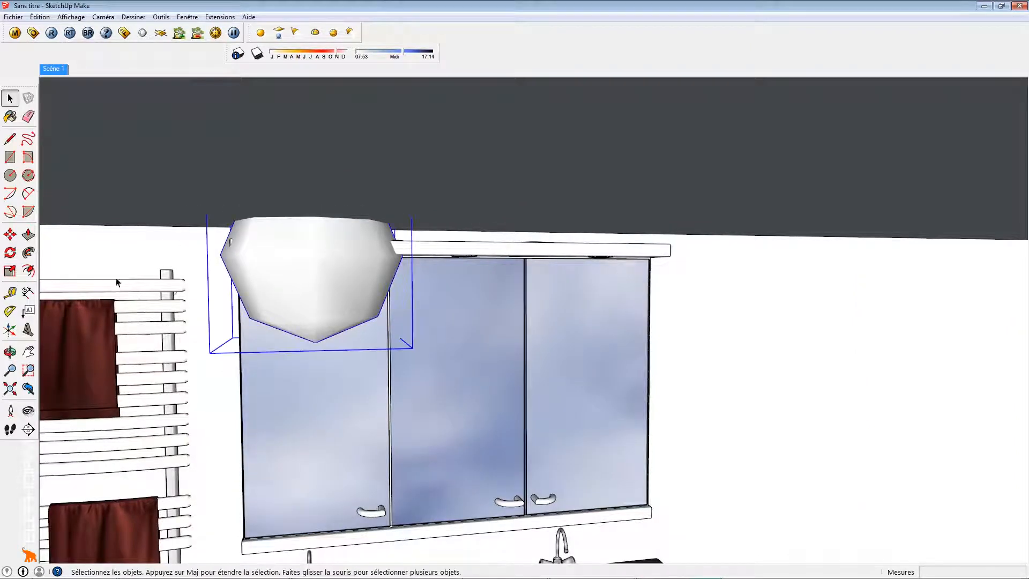
{"action": "key", "text": "s"}
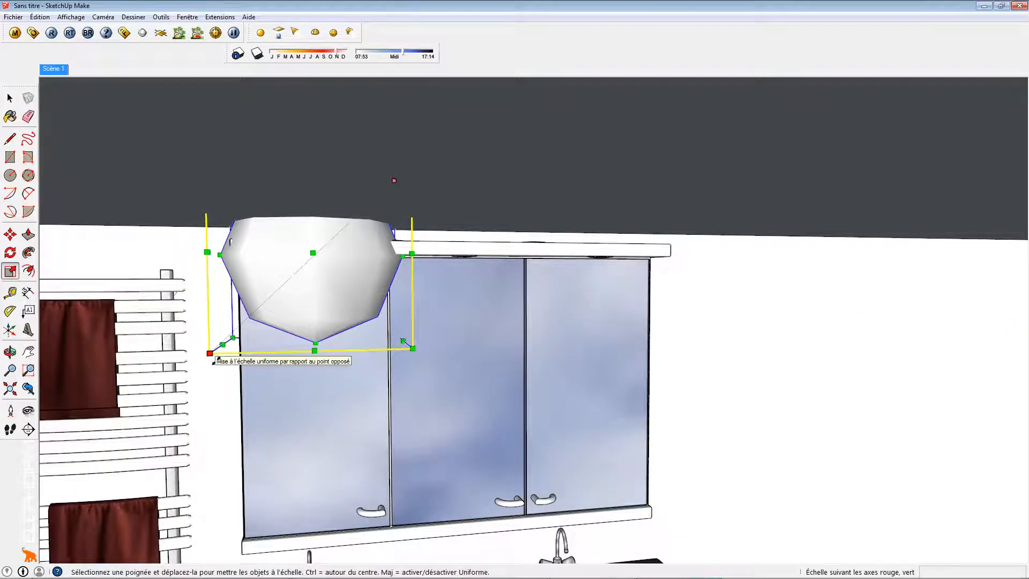
{"action": "left_click_drag", "start_coordinate": [210, 353], "coordinate": [333, 255]}
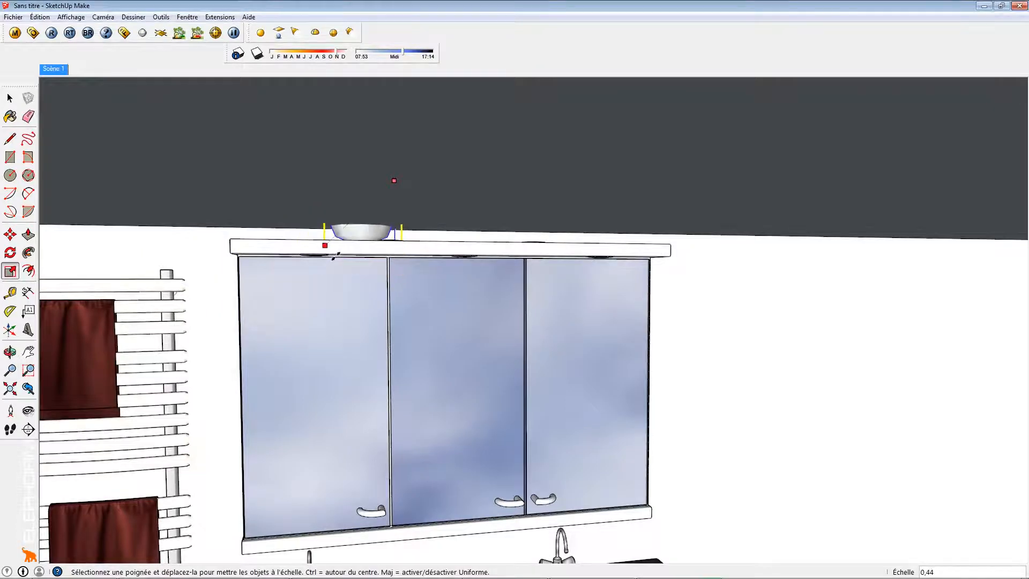
Move the scaled light from above the cabinet canopy towards the left spotlight.
{"action": "middle_click_drag", "start_coordinate": [391, 250], "coordinate": [374, 168]}
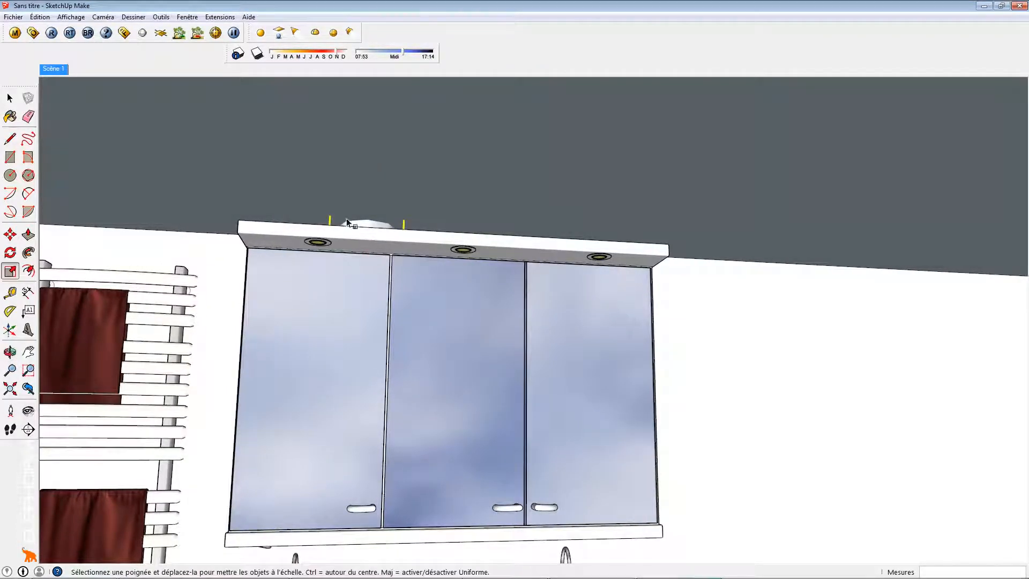
{"action": "key", "text": "m"}
{"action": "left_click", "coordinate": [372, 231]}
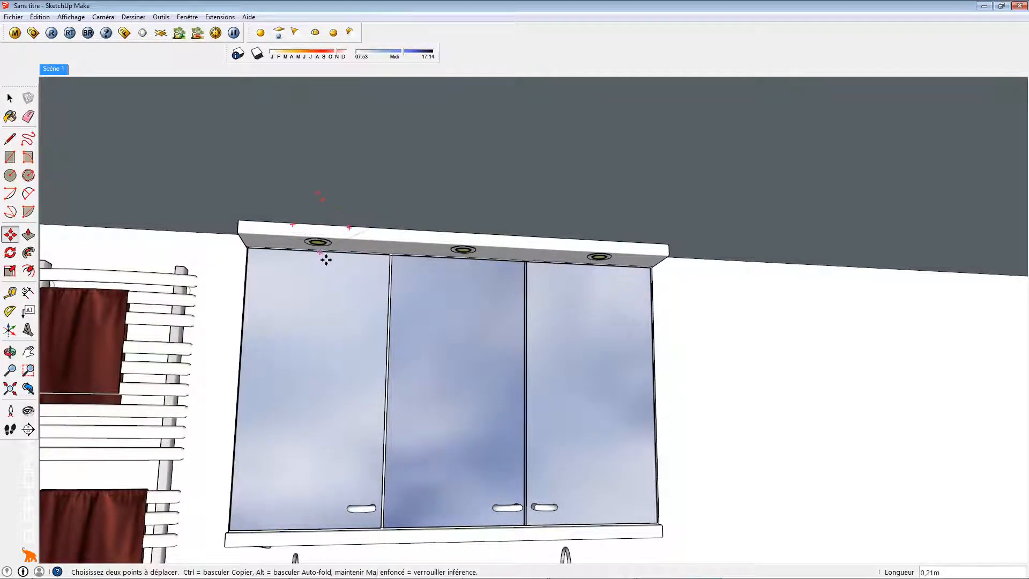
Hide the ceiling face that covers the bathroom.
{"action": "middle_click_drag", "start_coordinate": [336, 323], "coordinate": [166, 399]}
{"action": "middle_click_drag", "start_coordinate": [316, 279], "coordinate": [361, 218]}
{"action": "right_click", "coordinate": [426, 308]}
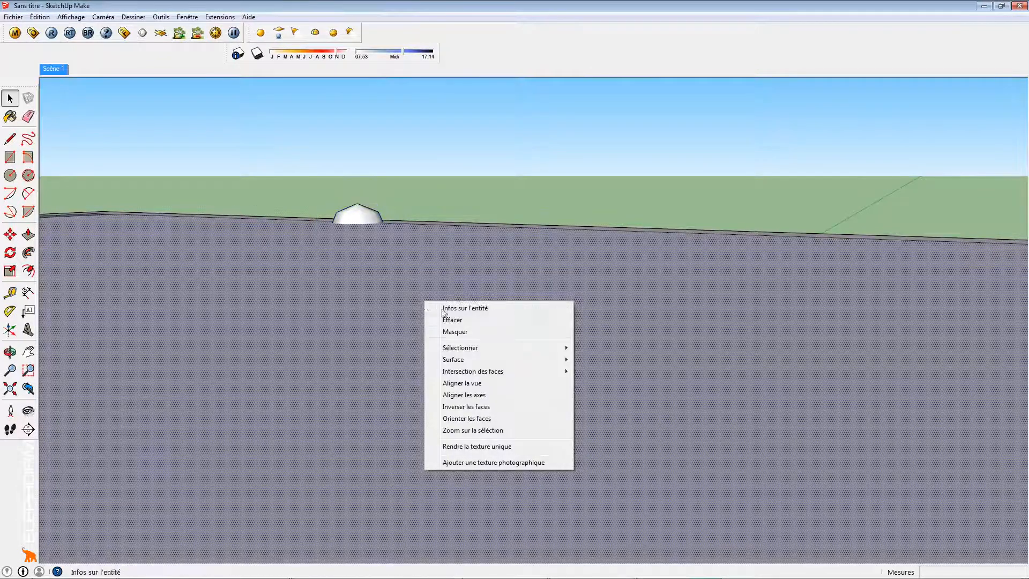
{"action": "left_click", "coordinate": [452, 329]}
Lower the omni light from above the canopy to in front of the left mirror door.
{"action": "left_click", "coordinate": [368, 221]}
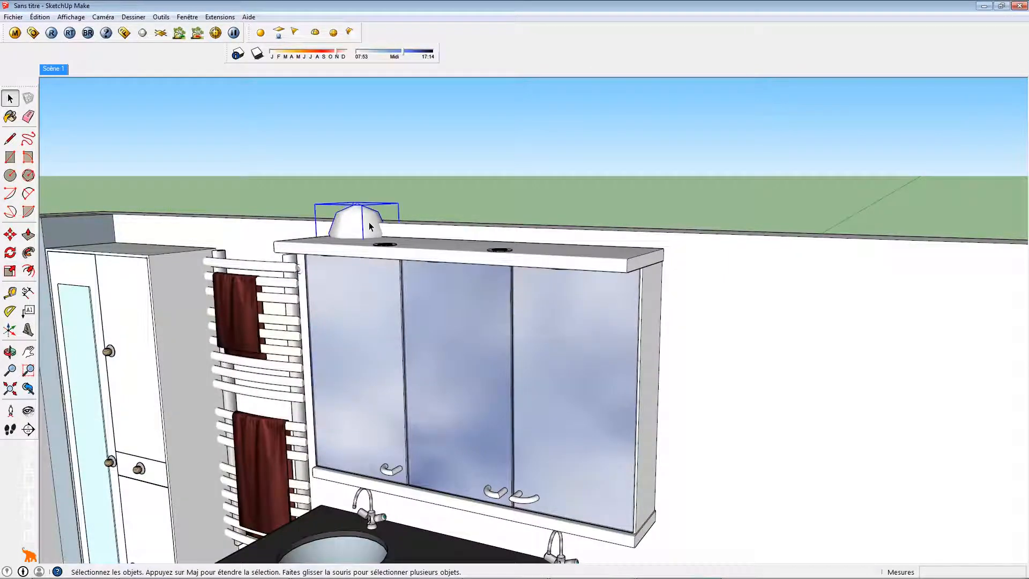
{"action": "key", "text": "m"}
{"action": "left_click", "coordinate": [368, 222]}
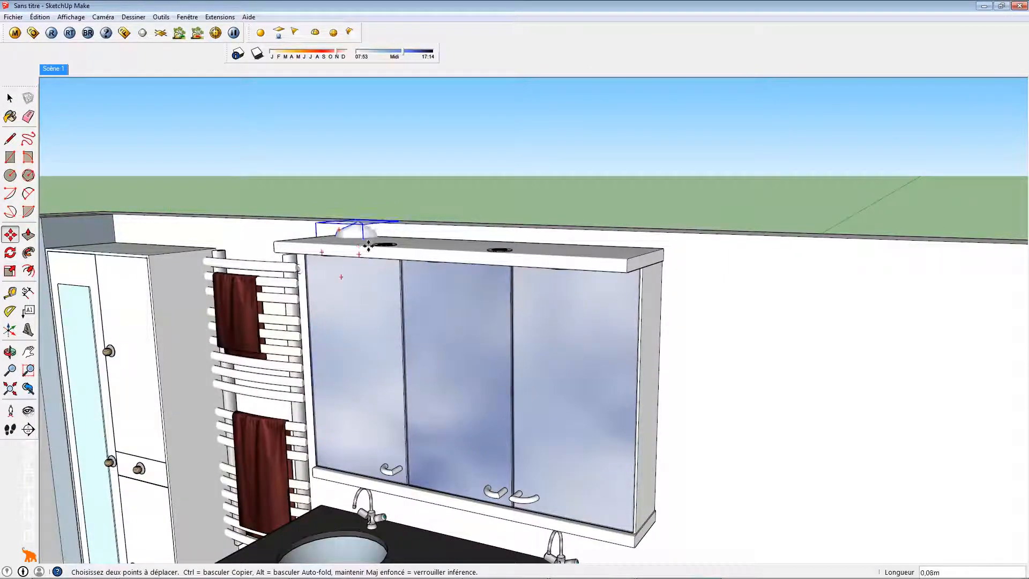
{"action": "left_click", "coordinate": [364, 247]}
{"action": "middle_click_drag", "start_coordinate": [390, 294], "coordinate": [390, 244]}
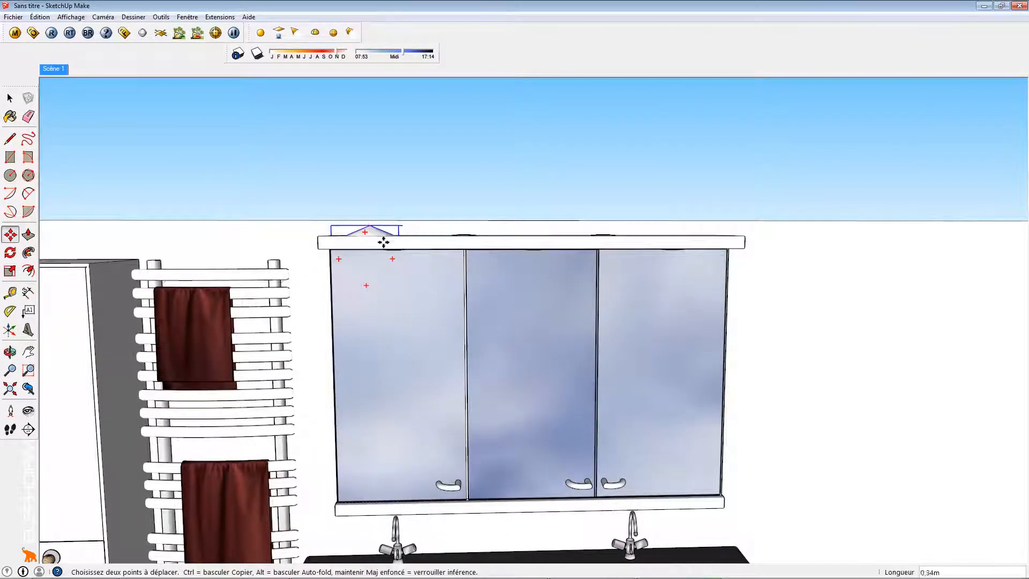
{"action": "left_click", "coordinate": [379, 237]}
Shift the light about 0.20 m along the red axis towards the left spotlight.
{"action": "middle_click_drag", "start_coordinate": [432, 278], "coordinate": [648, 326]}
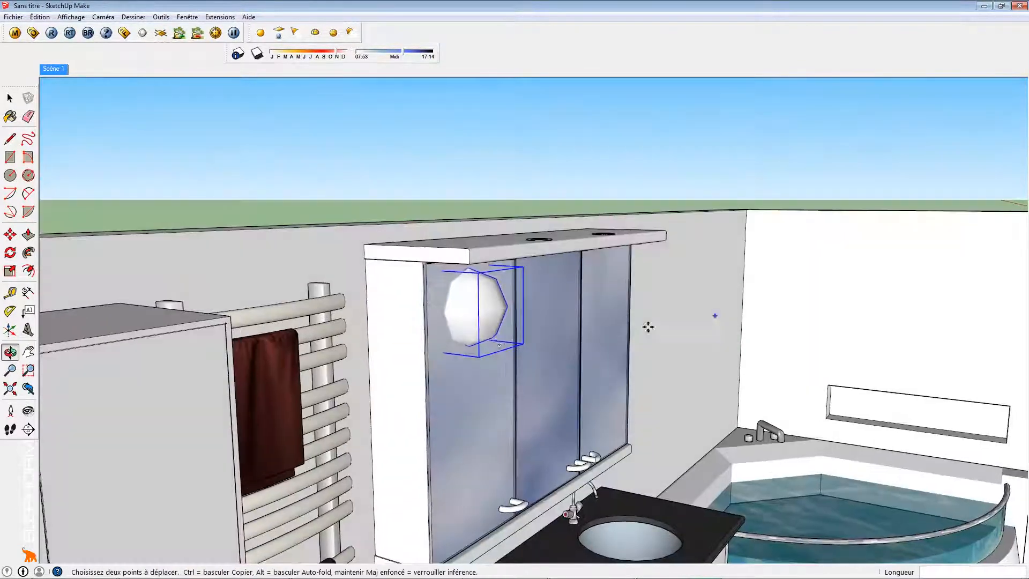
{"action": "middle_click_drag", "start_coordinate": [499, 324], "coordinate": [307, 236]}
{"action": "scroll", "coordinate": [306, 236], "scroll_direction": "up", "scroll_amount": 5}
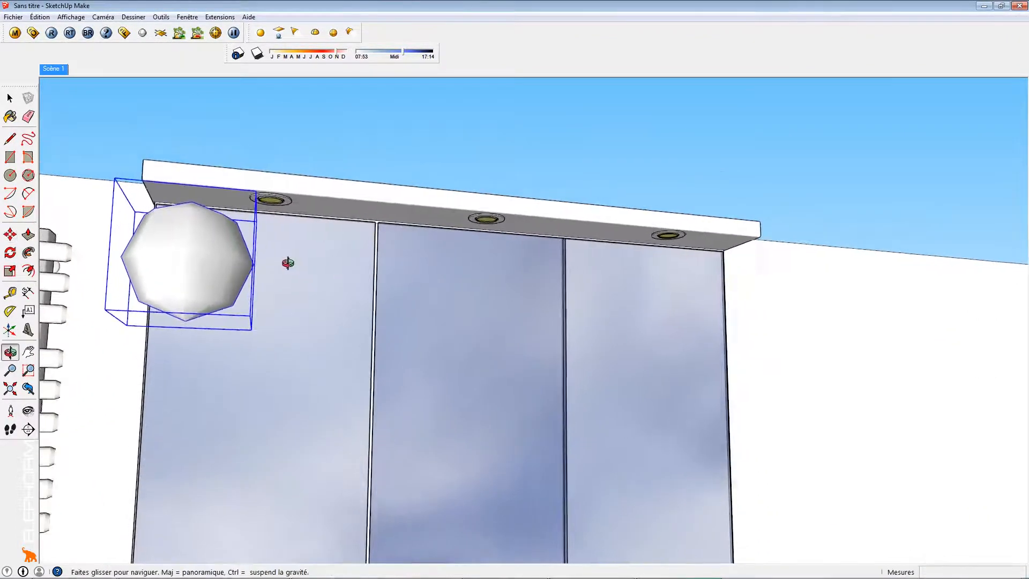
{"action": "left_click", "coordinate": [262, 276]}
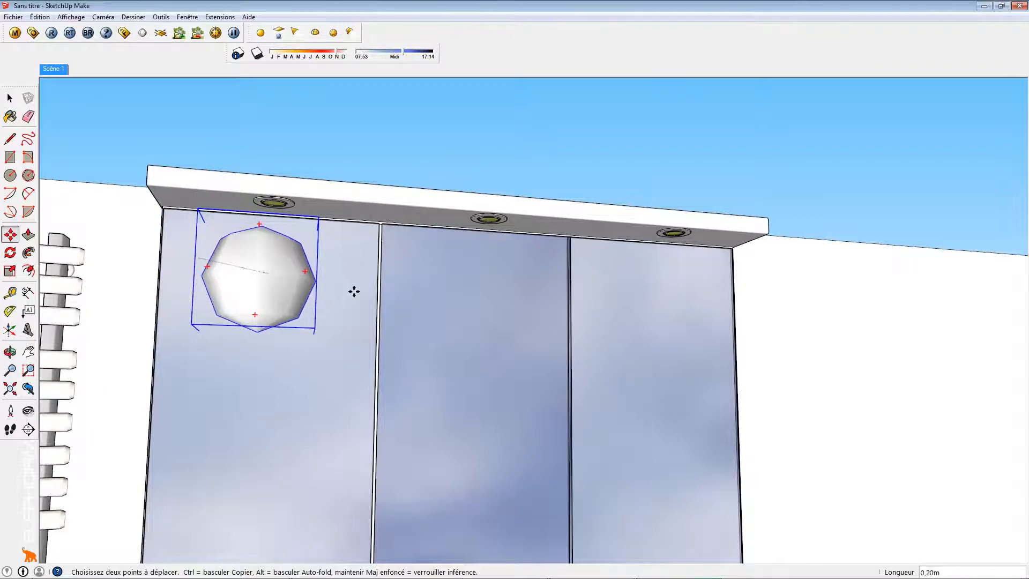
Move the light out from the mirror to line up with the left spotlight and raise it towards the canopy.
{"action": "middle_click_drag", "start_coordinate": [353, 289], "coordinate": [417, 258]}
{"action": "left_click_drag", "start_coordinate": [418, 258], "coordinate": [625, 331]}
{"action": "middle_click_drag", "start_coordinate": [625, 331], "coordinate": [569, 332], "text": "shift"}
{"action": "left_click", "coordinate": [612, 274]}
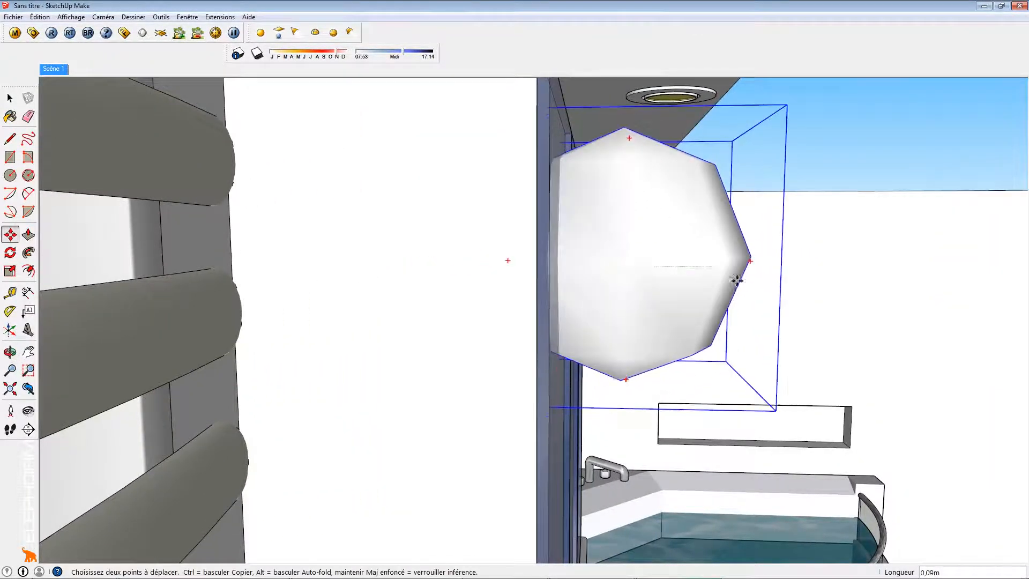
{"action": "left_click", "coordinate": [765, 283]}
{"action": "left_click", "coordinate": [691, 198]}
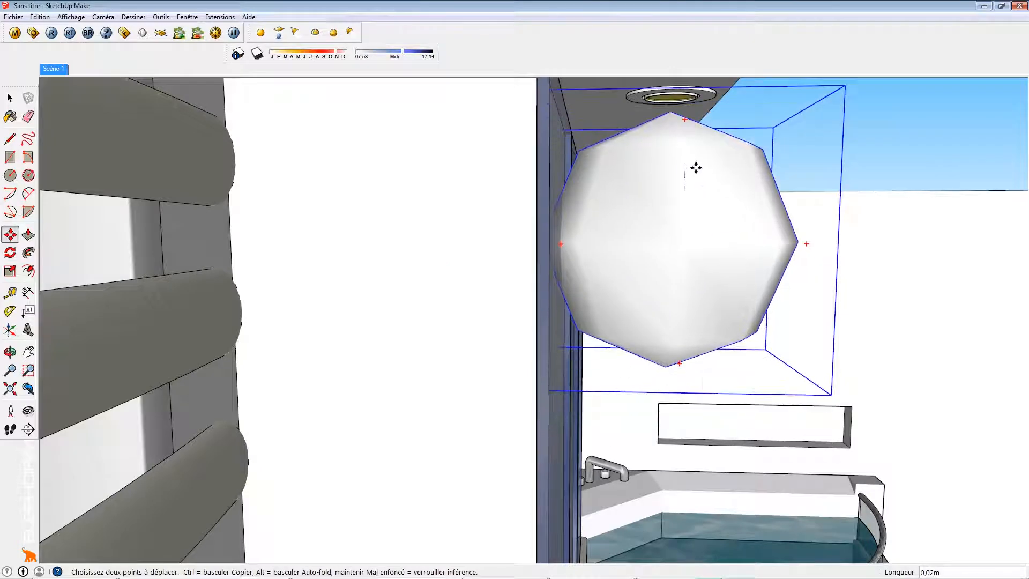
{"action": "left_click", "coordinate": [696, 145]}
Adjust the light's sideways position so that it is centred under the left spotlight.
{"action": "middle_click_drag", "start_coordinate": [774, 223], "coordinate": [487, 152]}
{"action": "left_click", "coordinate": [514, 148]}
{"action": "left_click", "coordinate": [525, 149]}
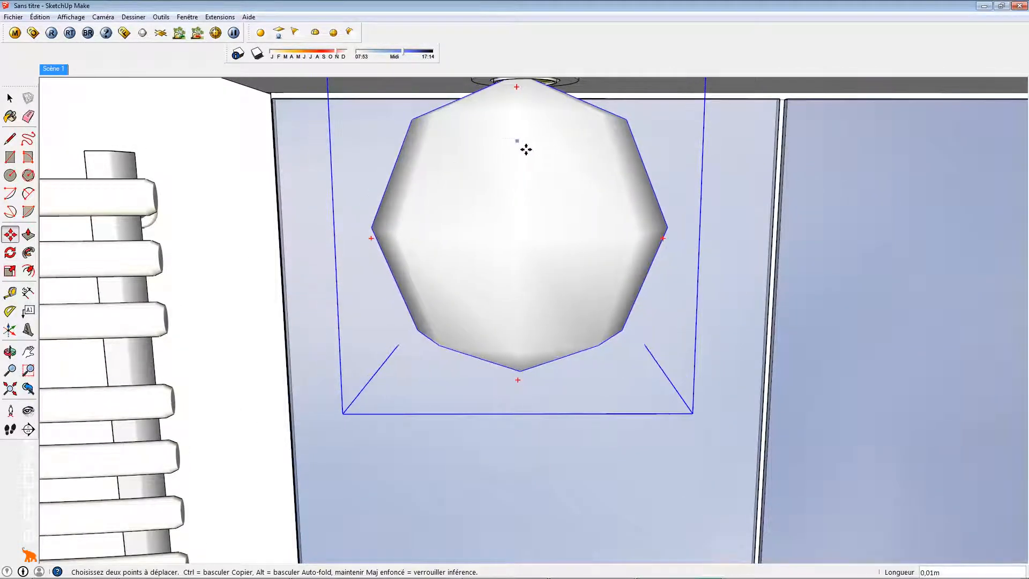
{"action": "scroll", "coordinate": [607, 164], "scroll_direction": "down", "scroll_amount": 1}
{"action": "scroll", "coordinate": [607, 164], "scroll_direction": "down", "scroll_amount": 2}
{"action": "left_click", "coordinate": [570, 165]}
{"action": "scroll", "coordinate": [571, 158], "scroll_direction": "up", "scroll_amount": 3}
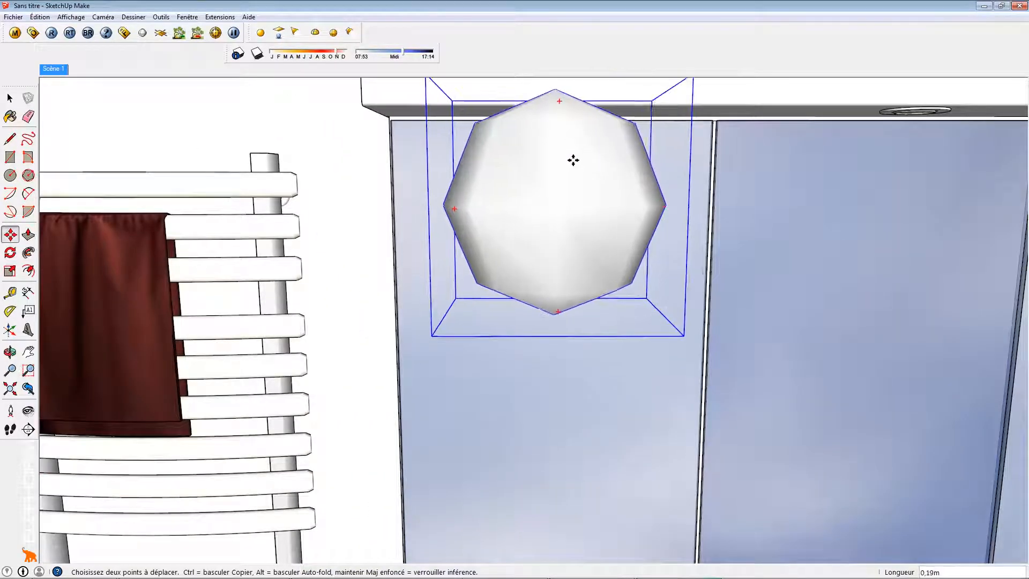
Scale the omni light down uniformly again to roughly half its size.
{"action": "middle_click_drag", "start_coordinate": [573, 179], "coordinate": [488, 207]}
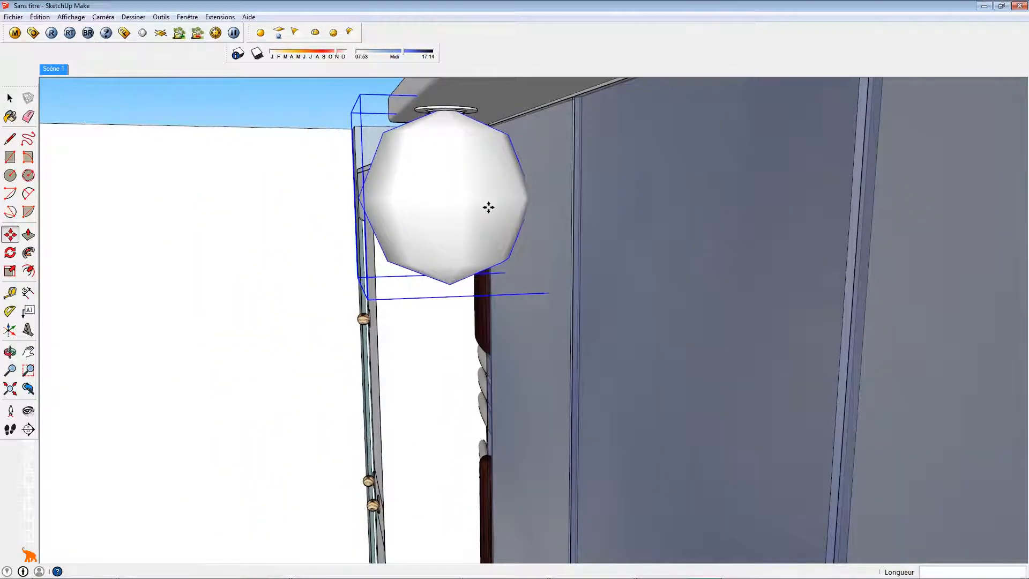
{"action": "left_click", "coordinate": [10, 270]}
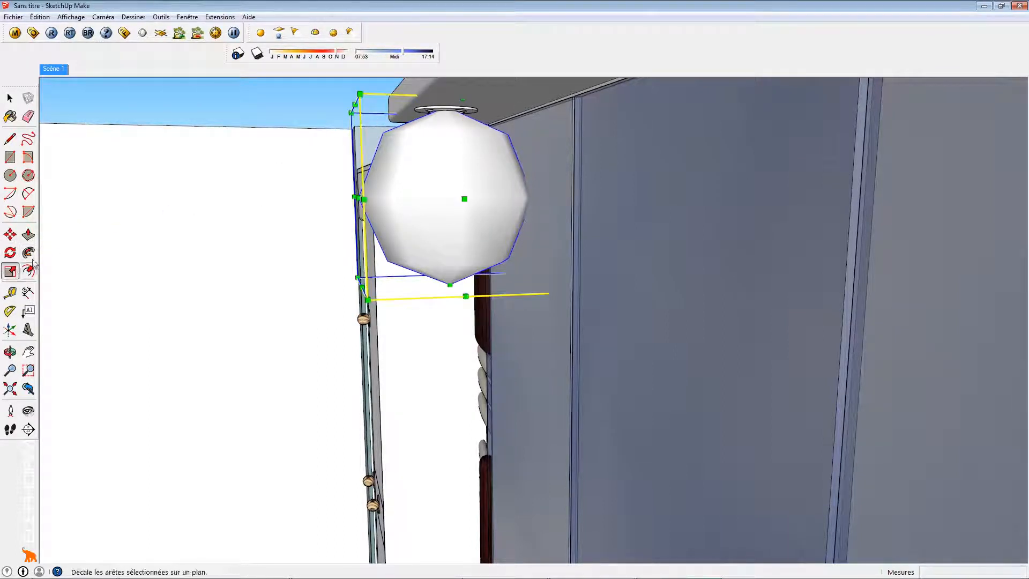
{"action": "left_click_drag", "start_coordinate": [366, 100], "coordinate": [463, 185]}
Reposition the smaller light directly below the left spotlight, finishing with a shift of about 0.05 m along the red axis.
{"action": "key", "text": "m"}
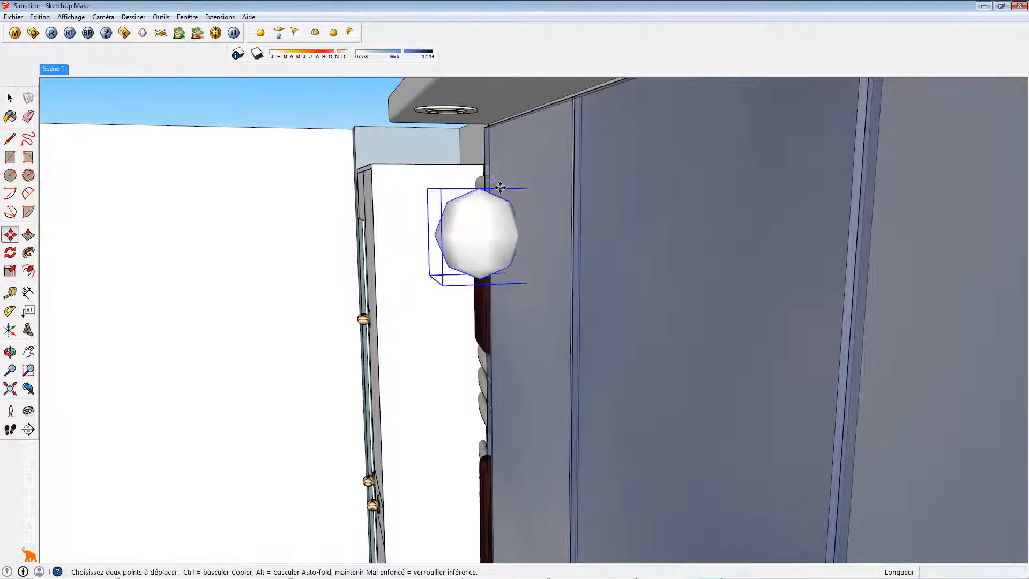
{"action": "left_click_drag", "start_coordinate": [495, 230], "coordinate": [459, 150]}
{"action": "middle_click_drag", "start_coordinate": [460, 150], "coordinate": [647, 195]}
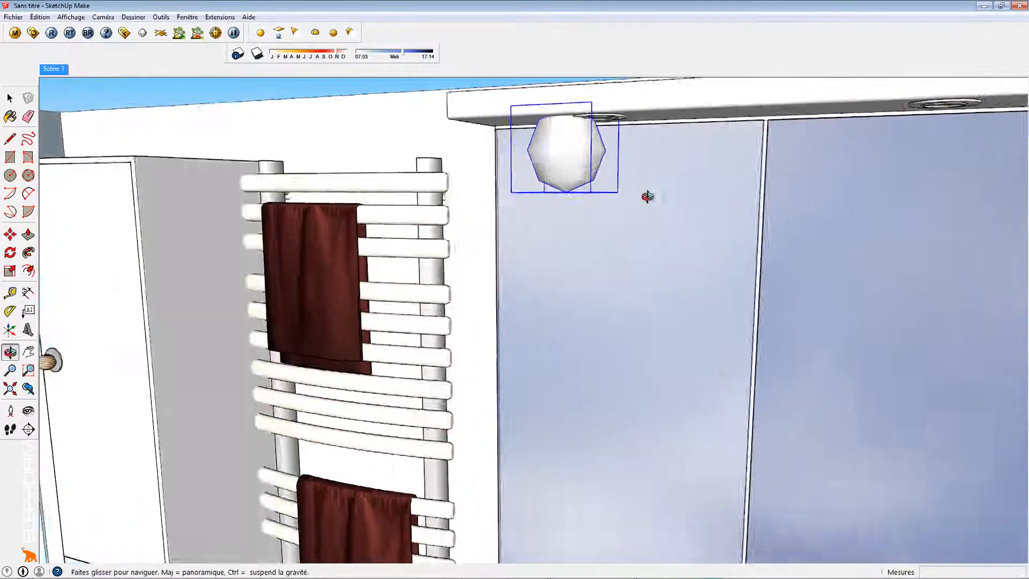
{"action": "scroll", "coordinate": [696, 183], "scroll_direction": "up", "scroll_amount": 3}
{"action": "scroll", "coordinate": [730, 164], "scroll_direction": "up", "scroll_amount": 5}
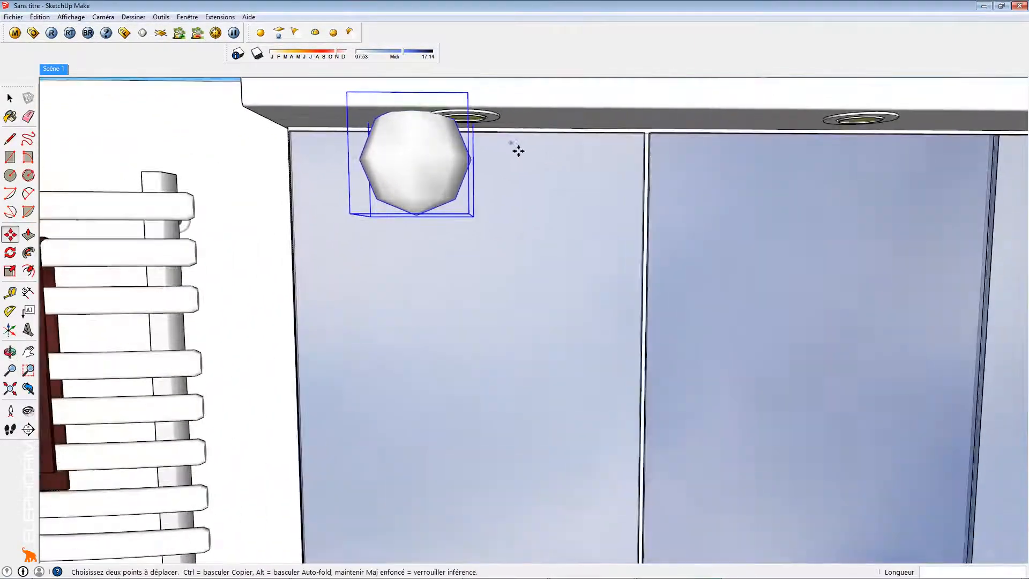
{"action": "left_click_drag", "start_coordinate": [433, 154], "coordinate": [491, 160]}
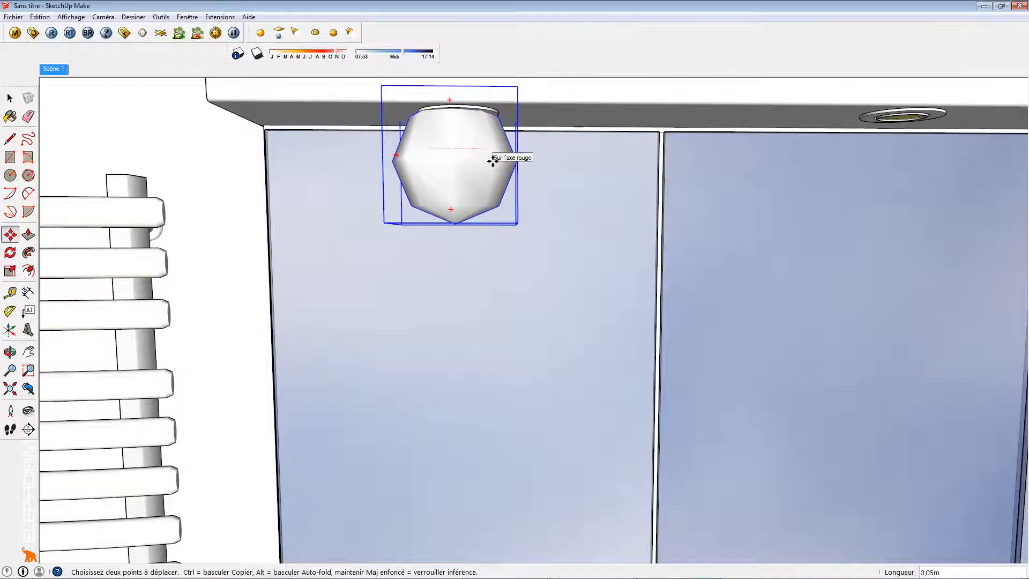
Copy the omni light about 0.45 m along the red axis to the middle spotlight.
{"action": "middle_click_drag", "start_coordinate": [548, 206], "coordinate": [448, 133]}
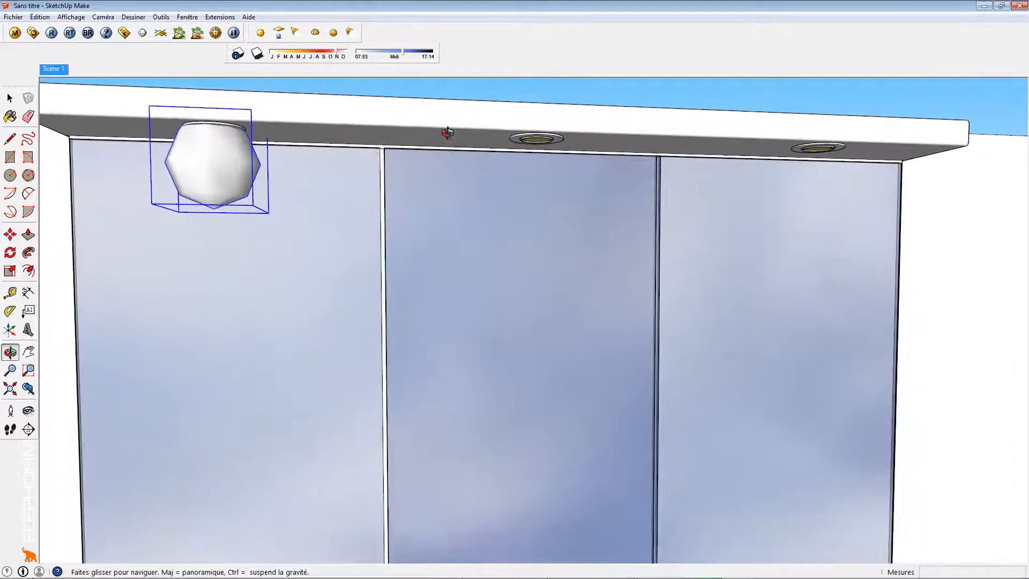
{"action": "key", "text": "ctrl"}
{"action": "left_click", "coordinate": [236, 163]}
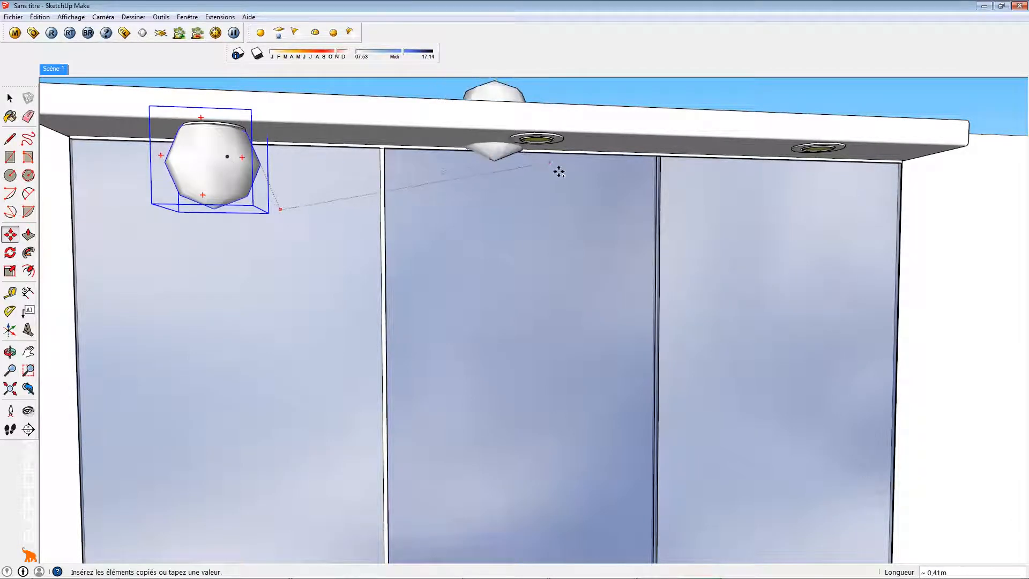
{"action": "left_click", "coordinate": [598, 222]}
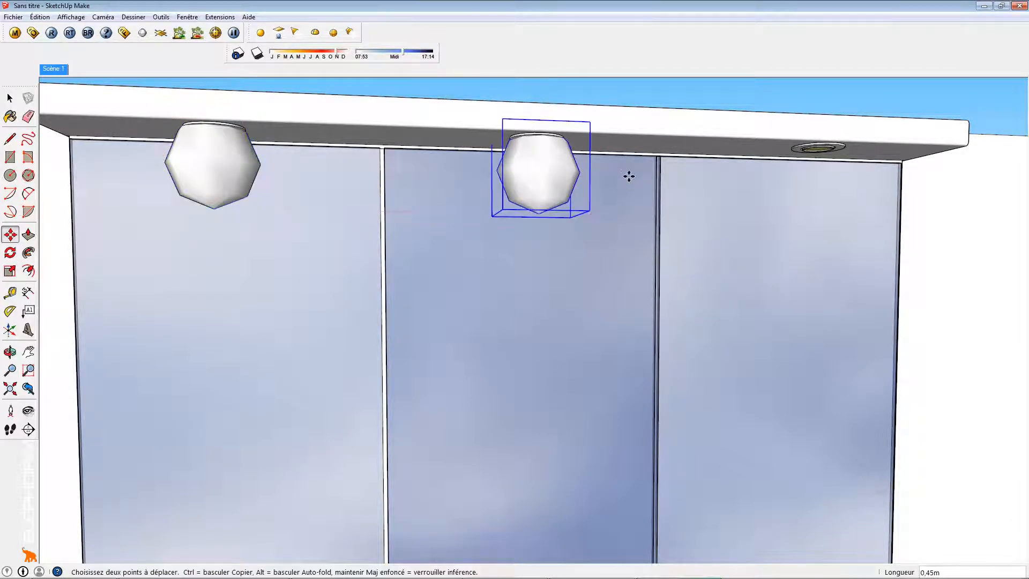
Copy the middle omni light along the red axis to the right spotlight.
{"action": "middle_click_drag", "start_coordinate": [628, 176], "coordinate": [439, 192]}
{"action": "key", "text": "ctrl"}
{"action": "left_click", "coordinate": [352, 189]}
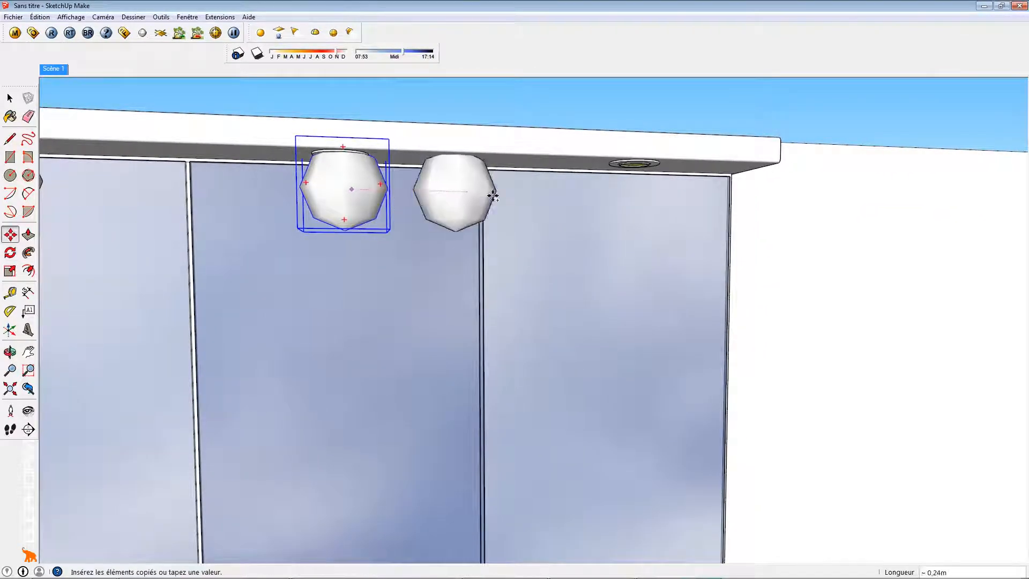
{"action": "left_click", "coordinate": [660, 201]}
Close the window opening with a 1.75 × 1.31 m rectangle drawn across its corners from outside the room.
{"action": "scroll", "coordinate": [531, 236], "scroll_direction": "down", "scroll_amount": 3}
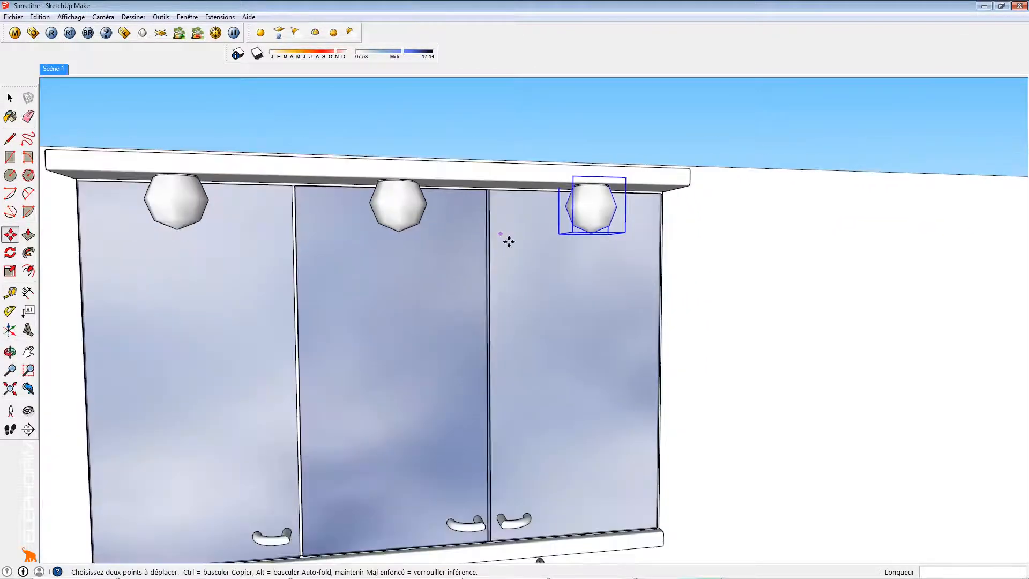
{"action": "scroll", "coordinate": [508, 241], "scroll_direction": "down", "scroll_amount": 5}
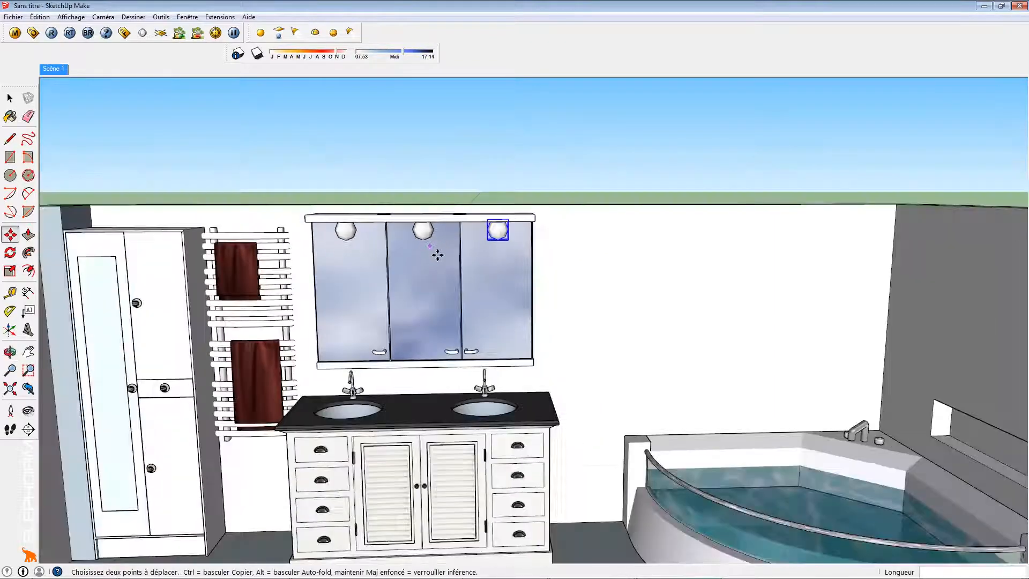
{"action": "scroll", "coordinate": [594, 280], "scroll_direction": "down", "scroll_amount": 3}
{"action": "mouse_move", "coordinate": [595, 281]}
{"action": "middle_mouse_down"}
{"action": "mouse_move", "coordinate": [551, 280]}
{"action": "mouse_move", "coordinate": [602, 305]}
{"action": "mouse_move", "coordinate": [573, 300]}
{"action": "middle_mouse_up"}
{"action": "left_click", "coordinate": [10, 157]}
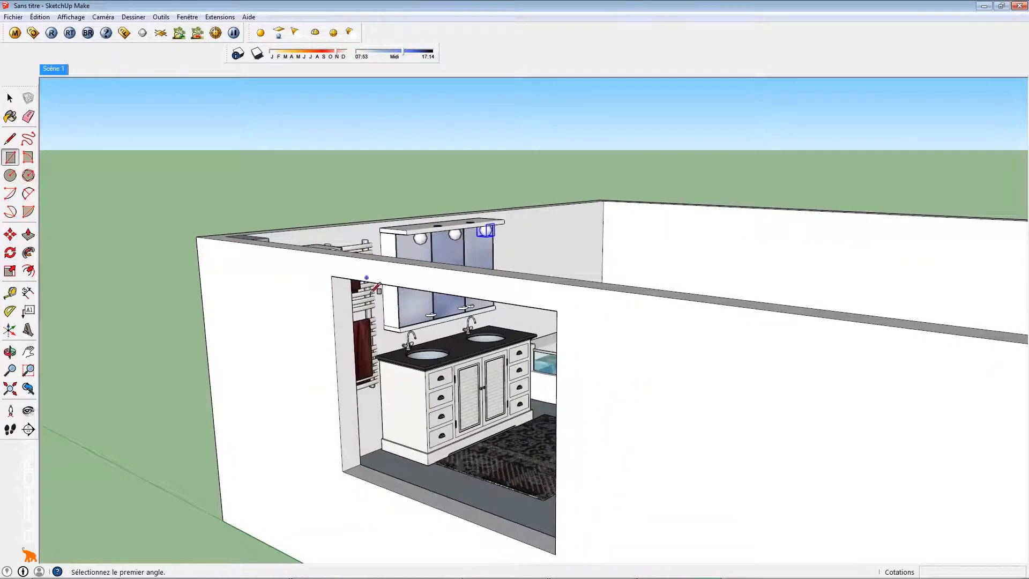
{"action": "left_click", "coordinate": [331, 276]}
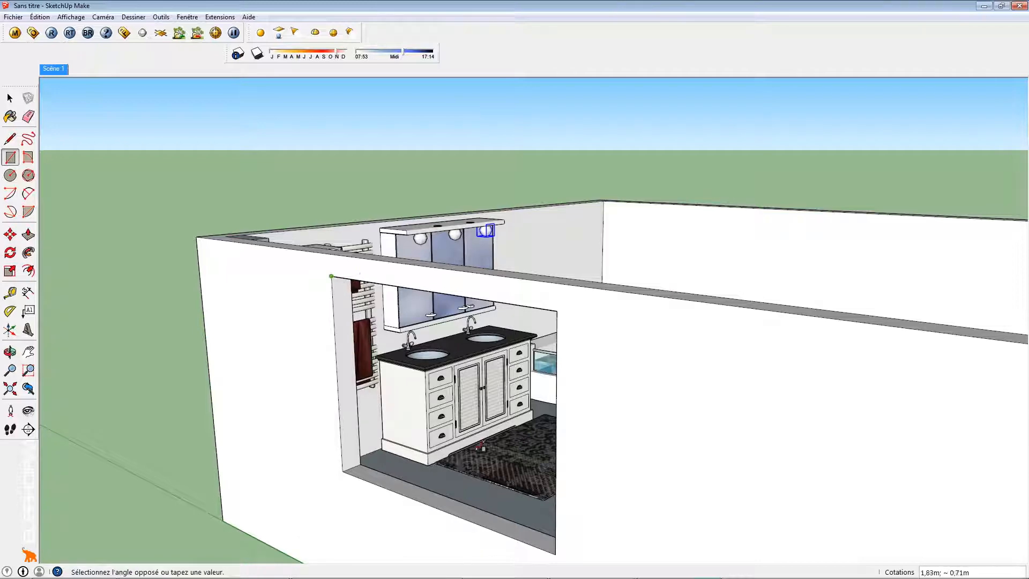
{"action": "left_click", "coordinate": [555, 555]}
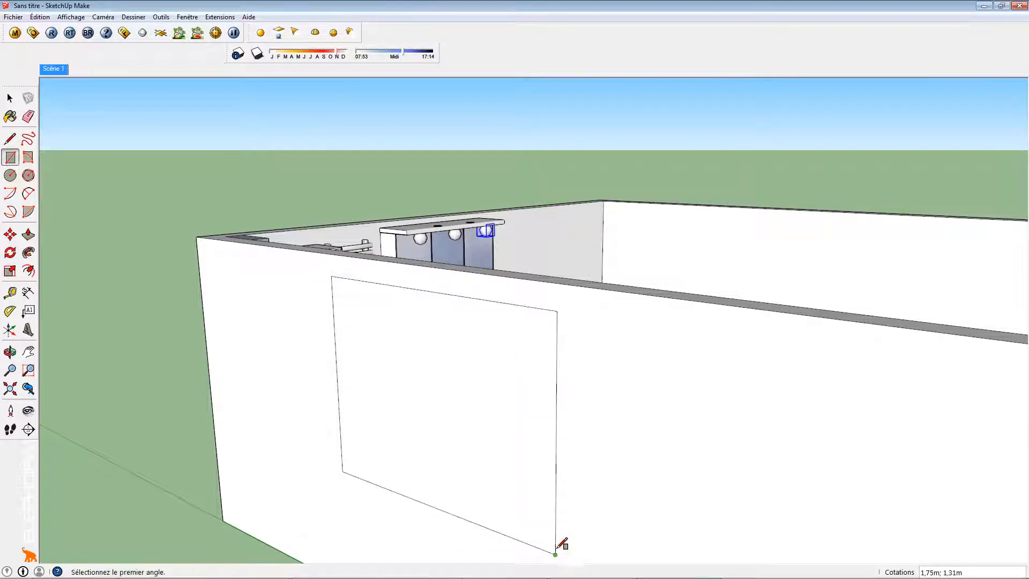
Reveal the last hidden geometry to restore the ceiling over the bathroom.
{"action": "middle_click_drag", "start_coordinate": [553, 524], "coordinate": [247, 476]}
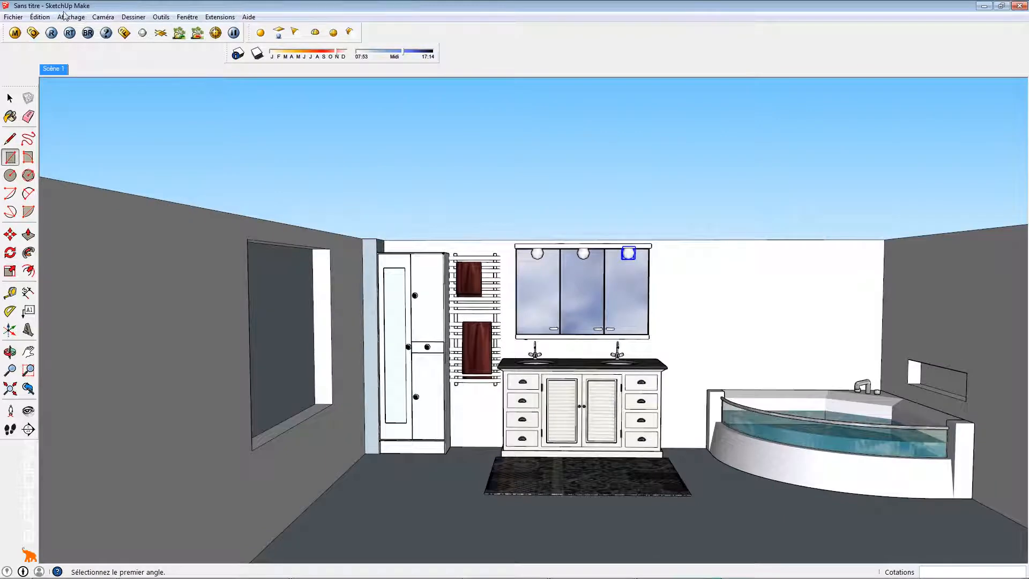
{"action": "left_click", "coordinate": [40, 16]}
{"action": "mouse_move", "coordinate": [134, 172]}
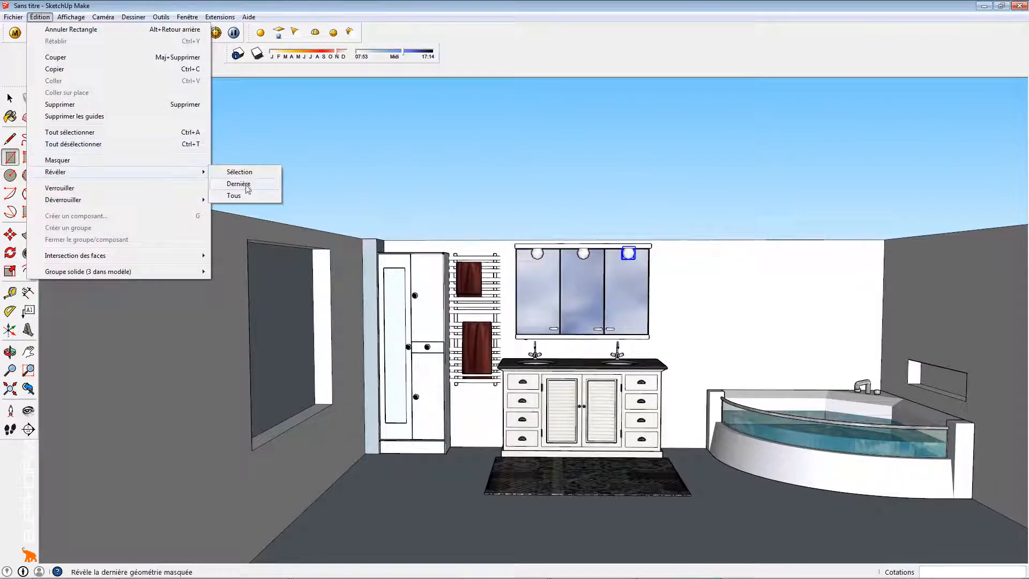
{"action": "left_click", "coordinate": [246, 185]}
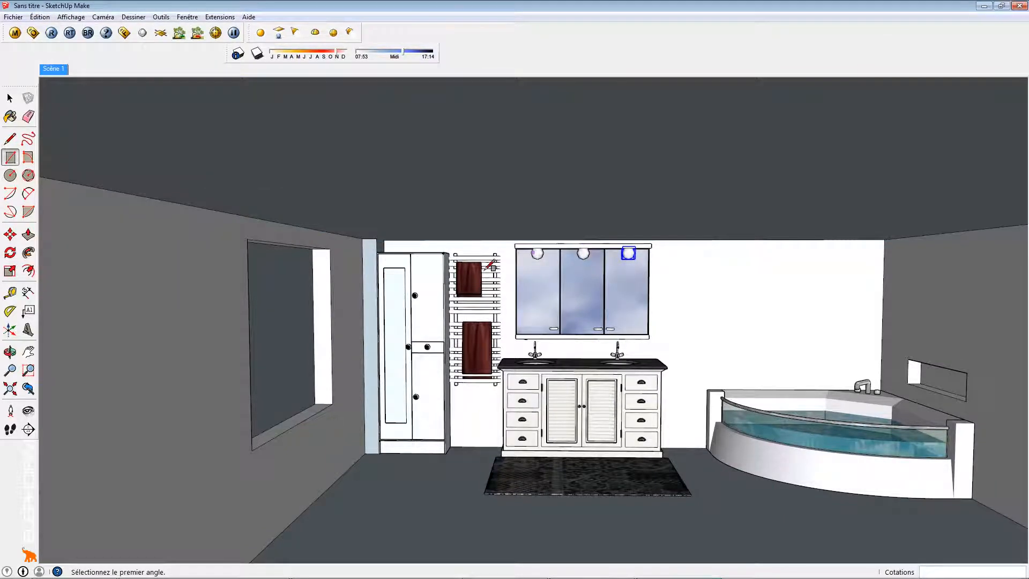
Run a V-Ray test render from Scène 1 and close the render windows.
{"action": "left_click", "coordinate": [52, 69]}
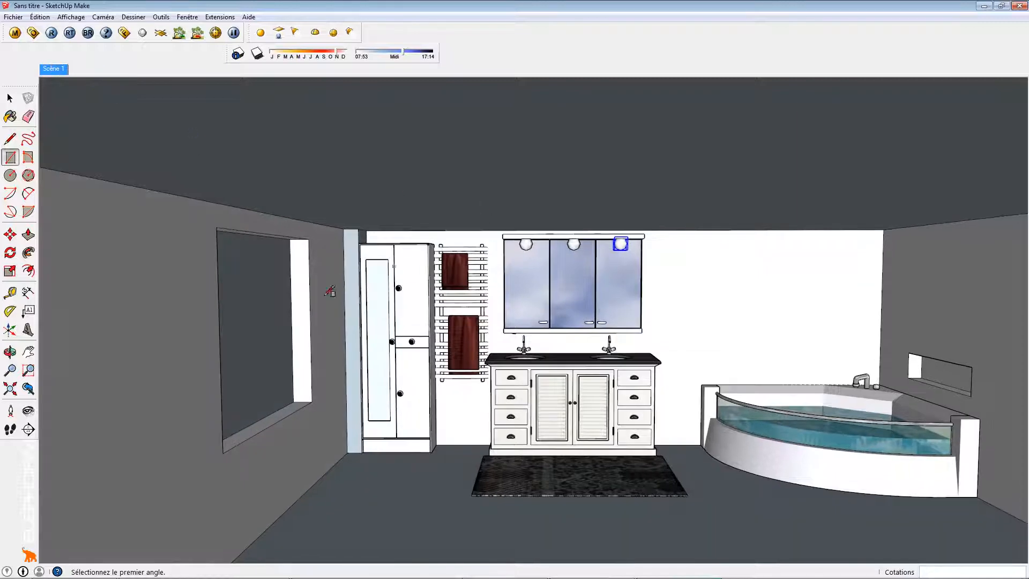
{"action": "scroll", "coordinate": [281, 289], "scroll_direction": "up", "scroll_amount": 5}
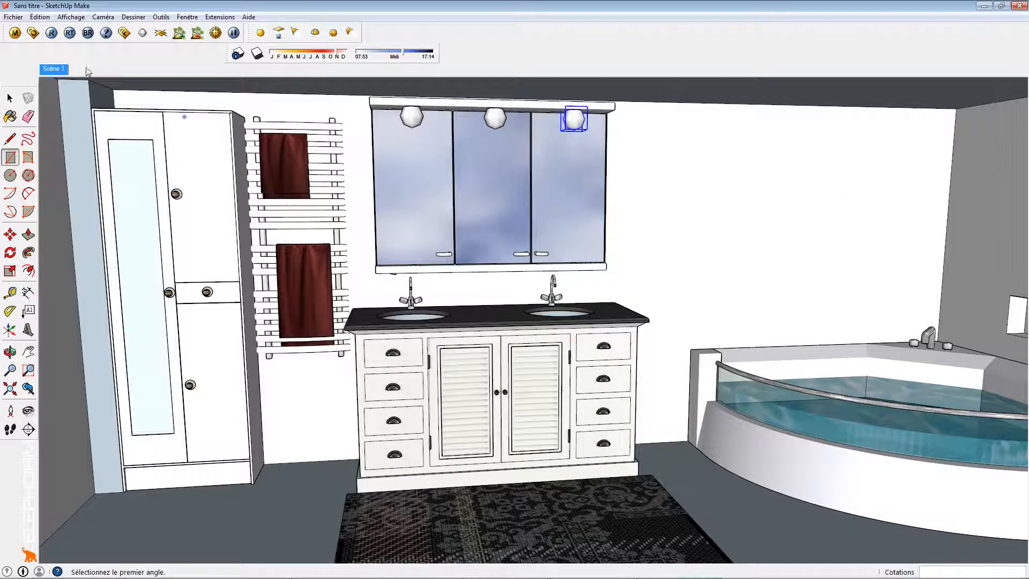
{"action": "left_click", "coordinate": [52, 33]}
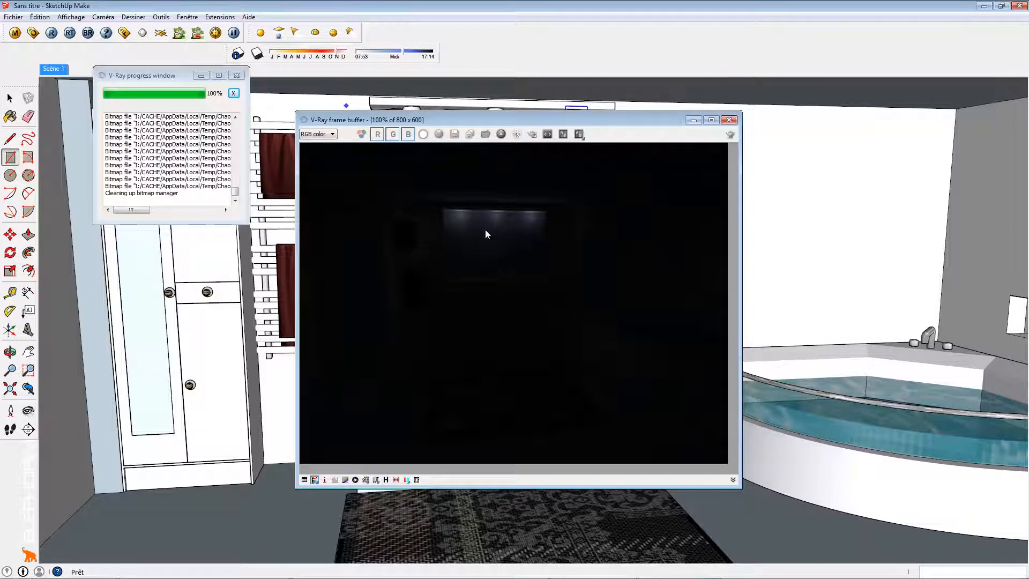
{"action": "left_click", "coordinate": [728, 120]}
{"action": "left_click", "coordinate": [237, 75]}
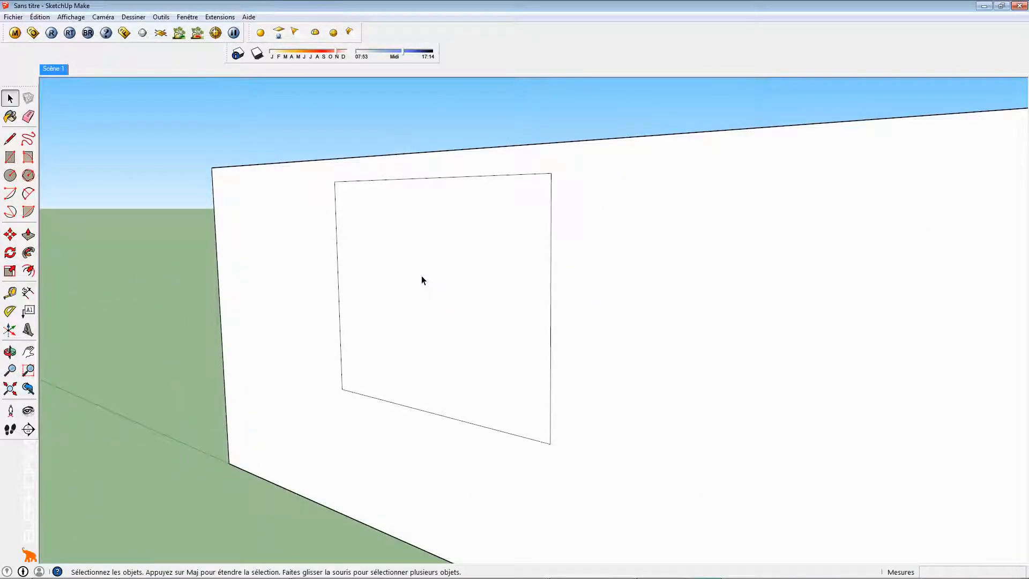
Delete the face closing the window and place a V-Ray rectangle light across the opening's opposite corners.
{"action": "left_click", "coordinate": [422, 276]}
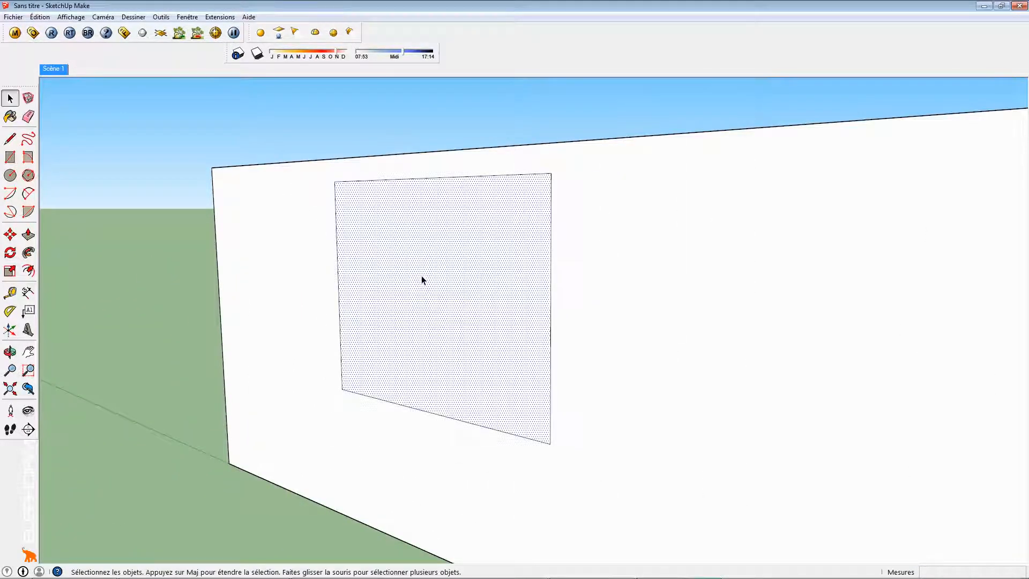
{"action": "left_click", "coordinate": [278, 33]}
{"action": "left_click", "coordinate": [335, 182]}
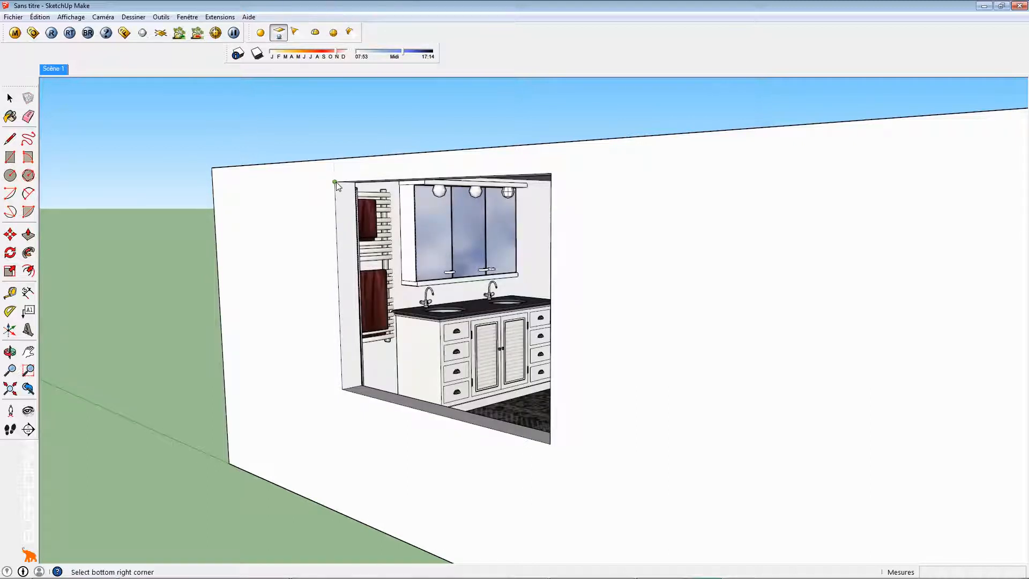
{"action": "left_click", "coordinate": [550, 443]}
Make the window's rectangle light double sided in the V-Ray light editor.
{"action": "right_click", "coordinate": [459, 273]}
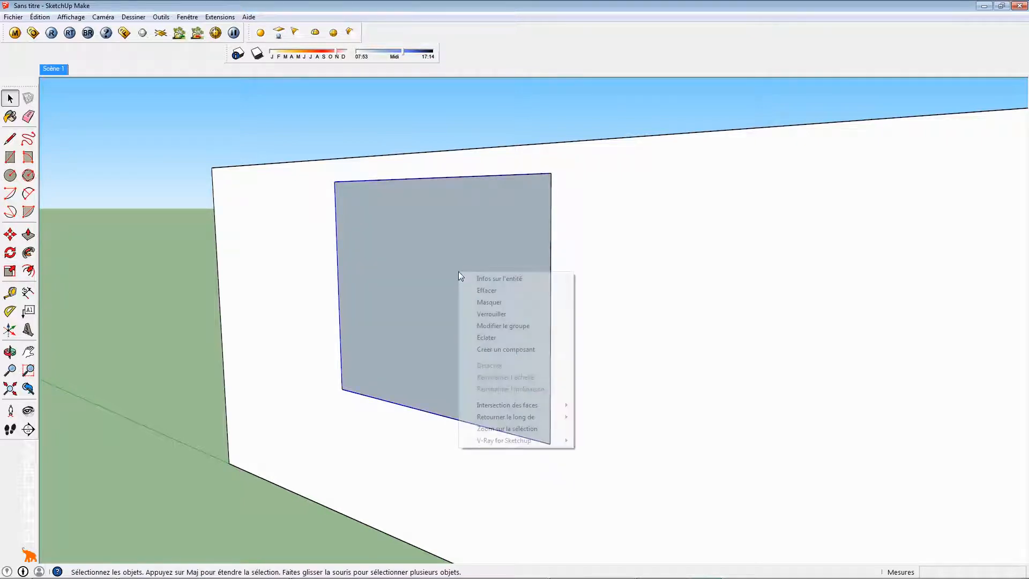
{"action": "mouse_move", "coordinate": [508, 442]}
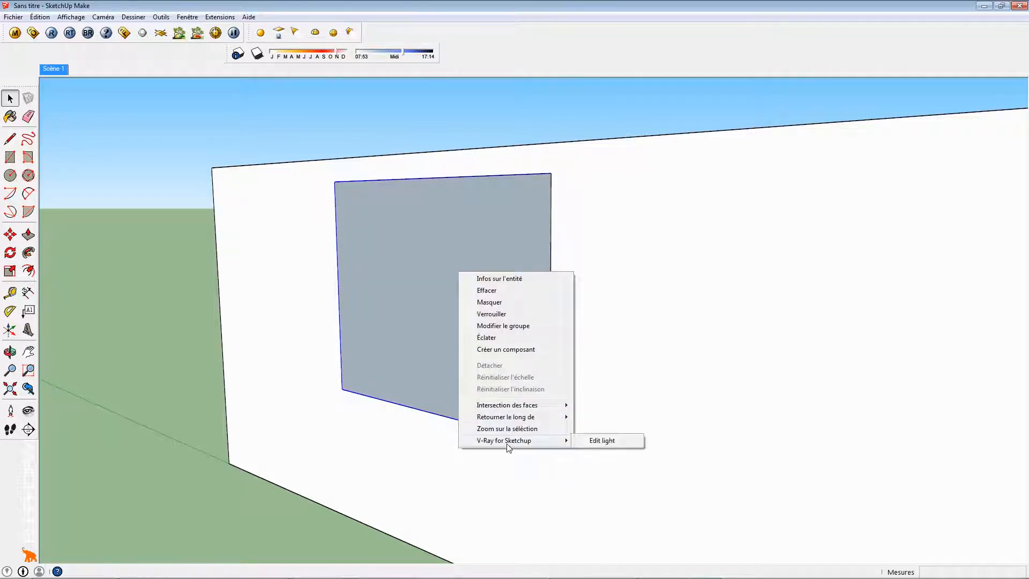
{"action": "left_click", "coordinate": [609, 441]}
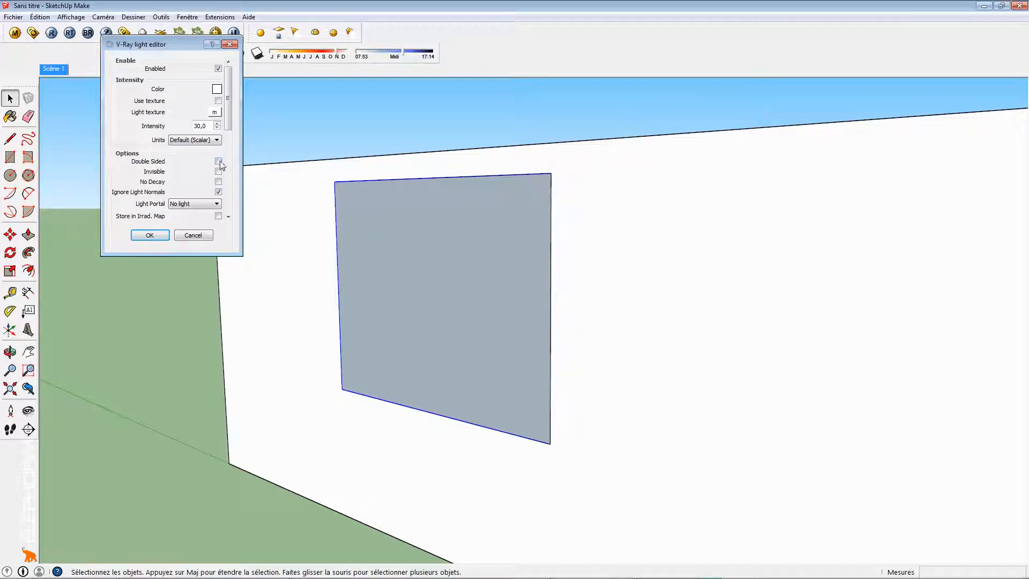
{"action": "left_click", "coordinate": [149, 235]}
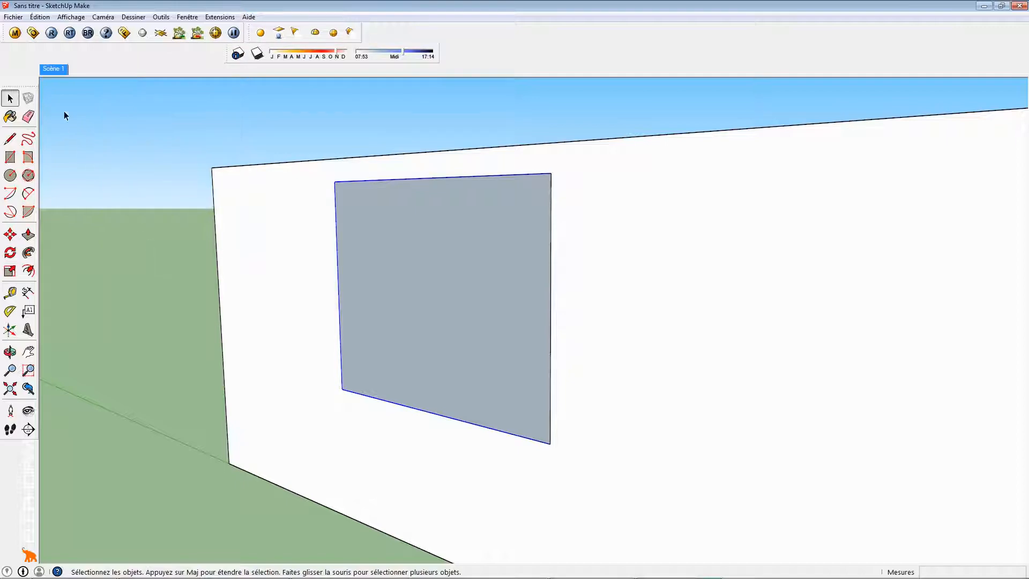
Test-render Scène 1 with the window light, and stop the render before it finishes.
{"action": "left_click", "coordinate": [53, 69]}
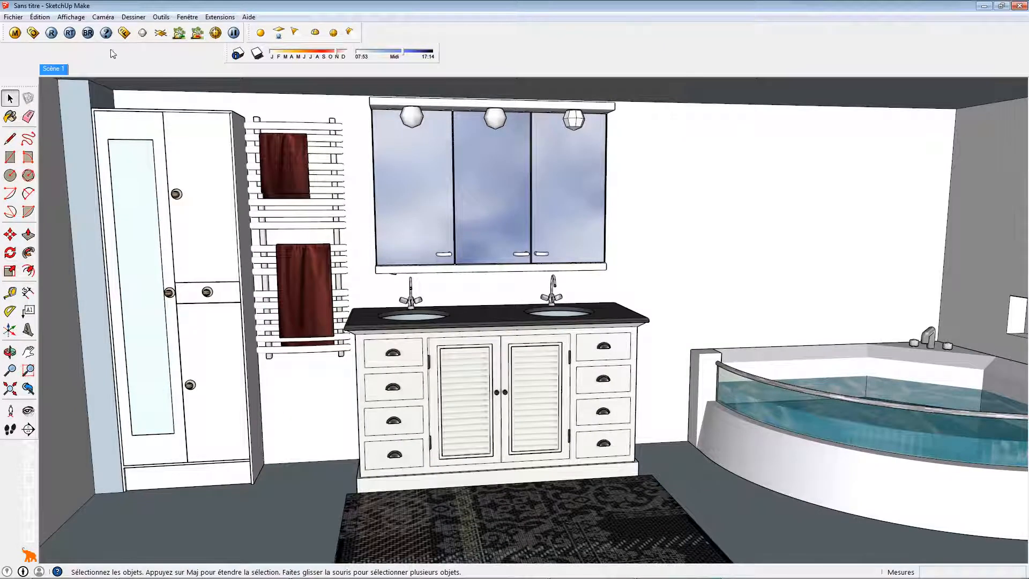
{"action": "left_click", "coordinate": [52, 33]}
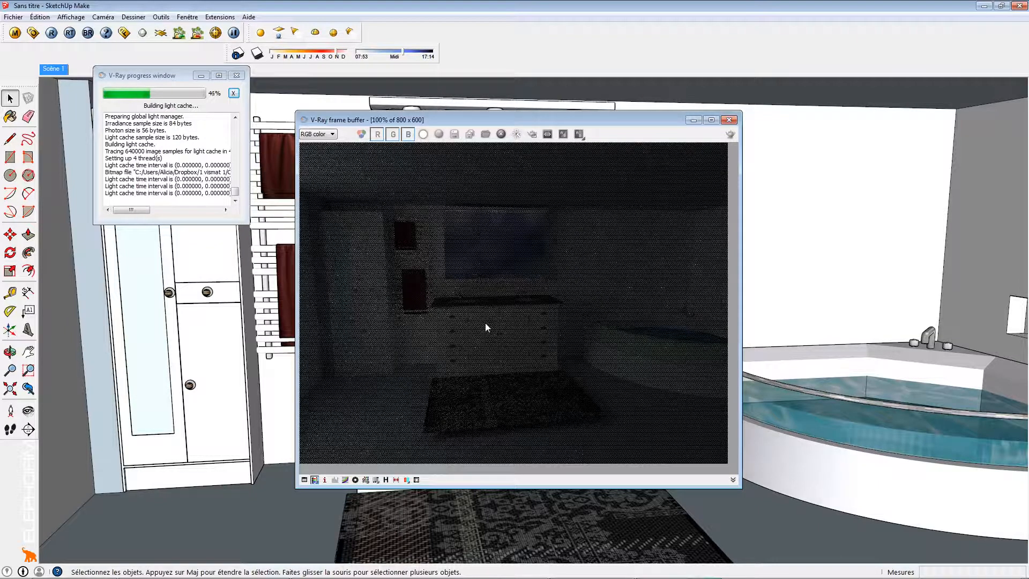
{"action": "left_click", "coordinate": [728, 120]}
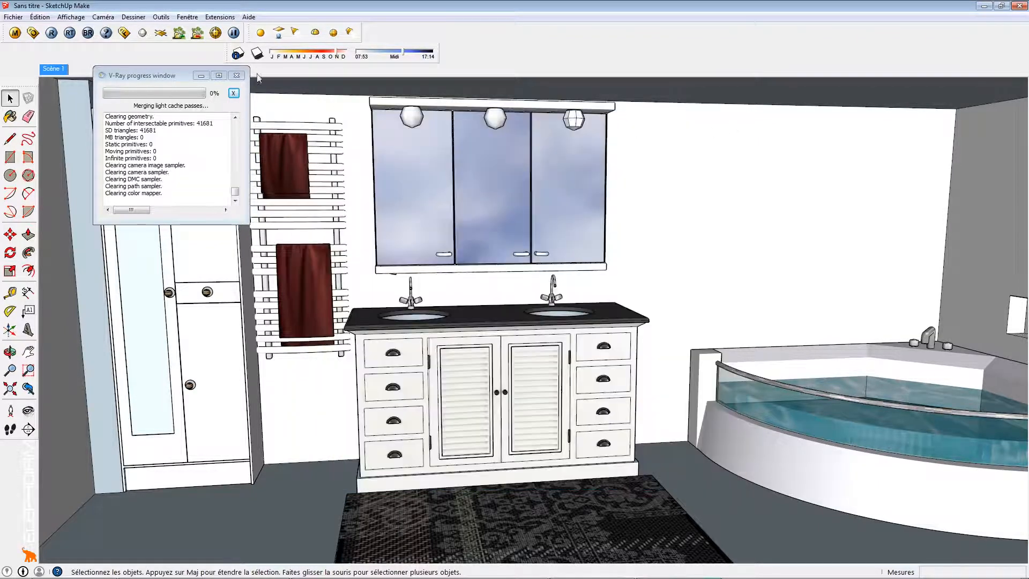
Move the rug in front of the vanity down onto the floor.
{"action": "middle_click_drag", "start_coordinate": [638, 426], "coordinate": [544, 352]}
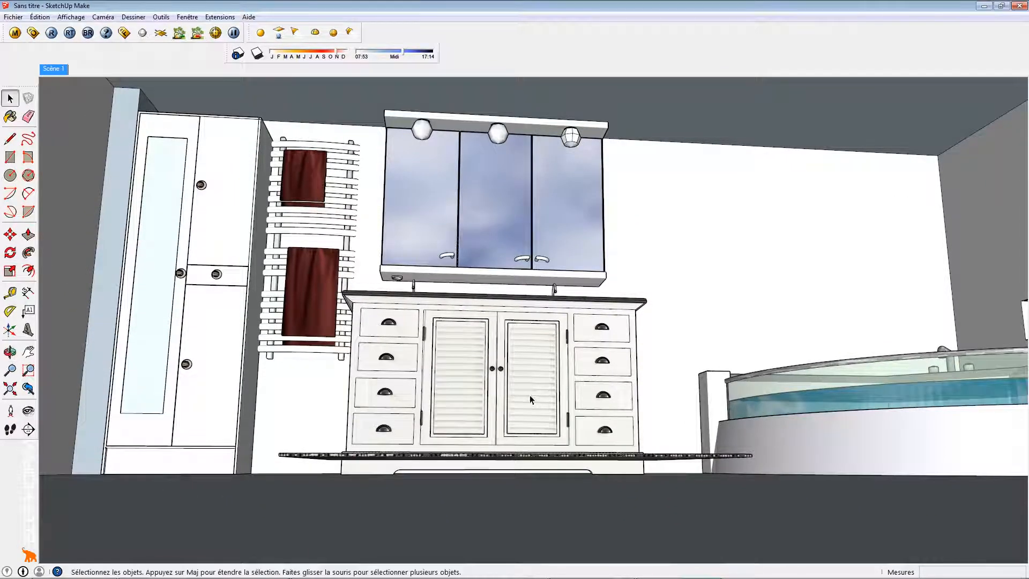
{"action": "key", "text": "m"}
{"action": "left_click", "coordinate": [485, 459]}
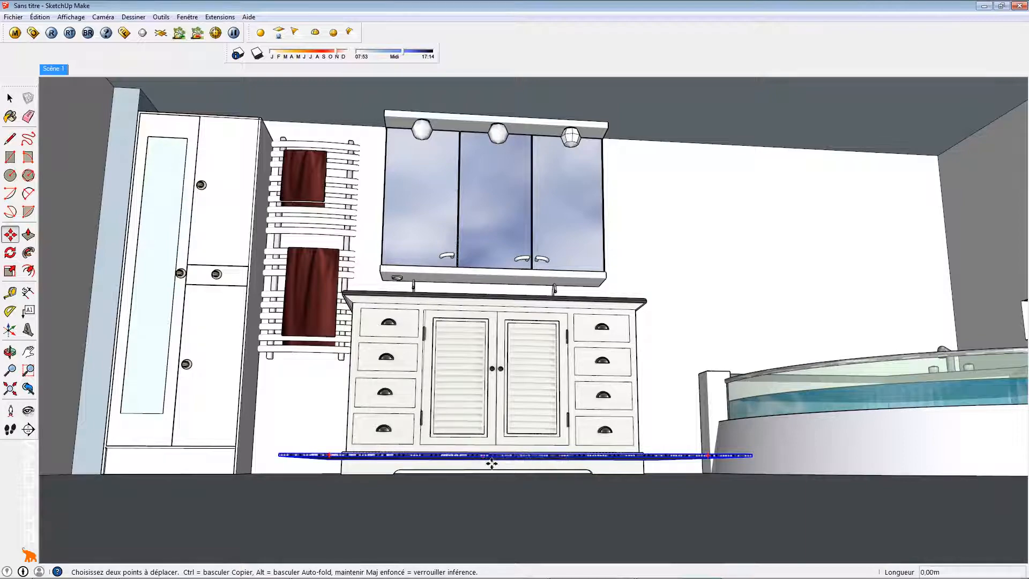
Set the window light's intensity to 75 in the V-Ray light editor.
{"action": "middle_click_drag", "start_coordinate": [515, 441], "coordinate": [632, 489]}
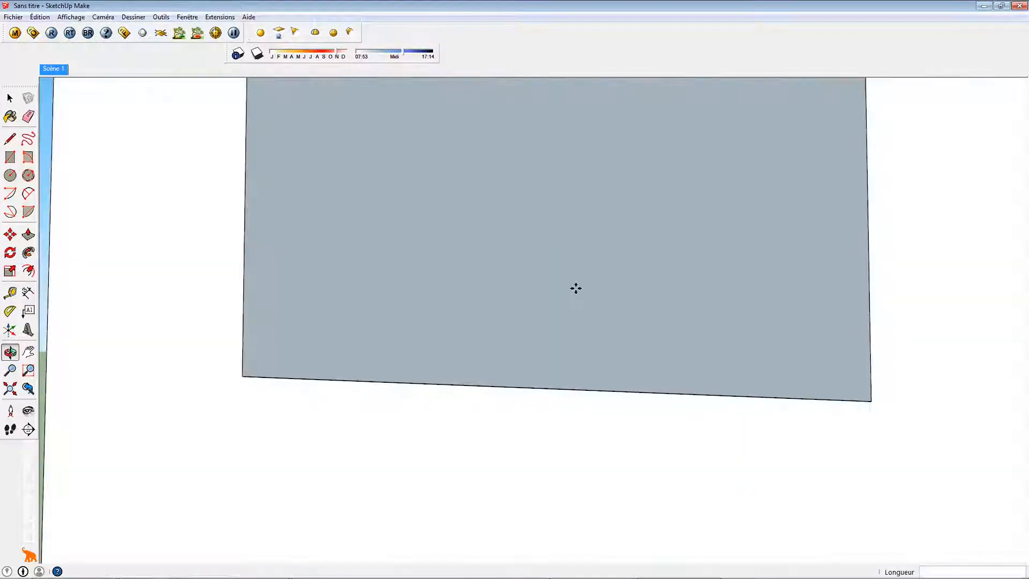
{"action": "right_click", "coordinate": [566, 281]}
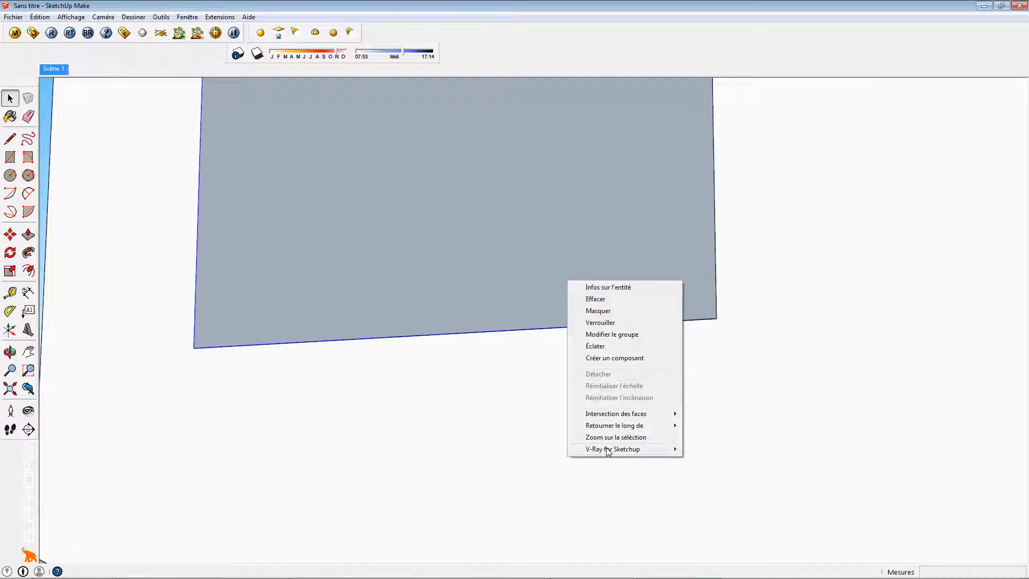
{"action": "mouse_move", "coordinate": [608, 450]}
{"action": "left_click", "coordinate": [711, 449]}
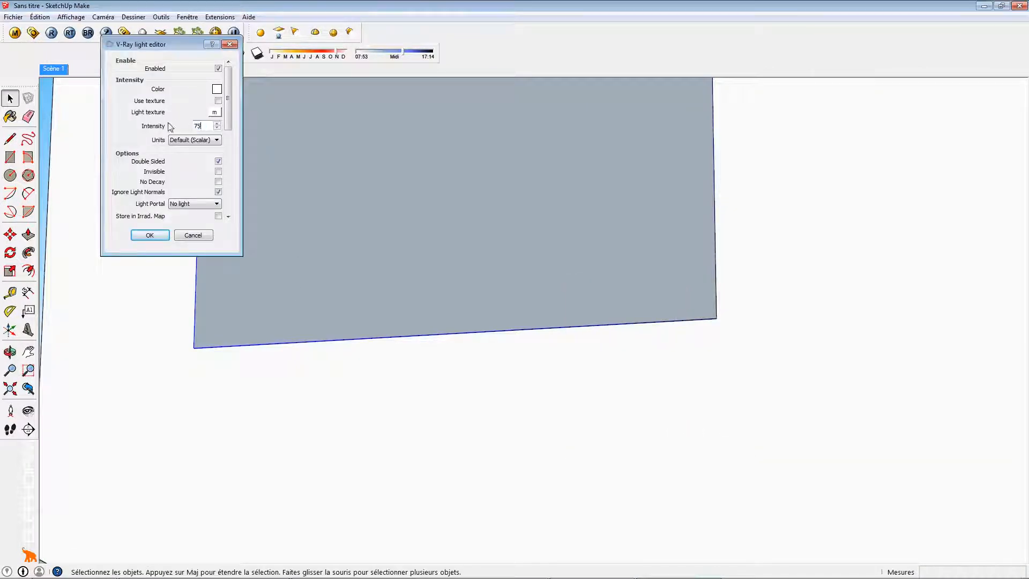
{"action": "key", "text": "Return"}
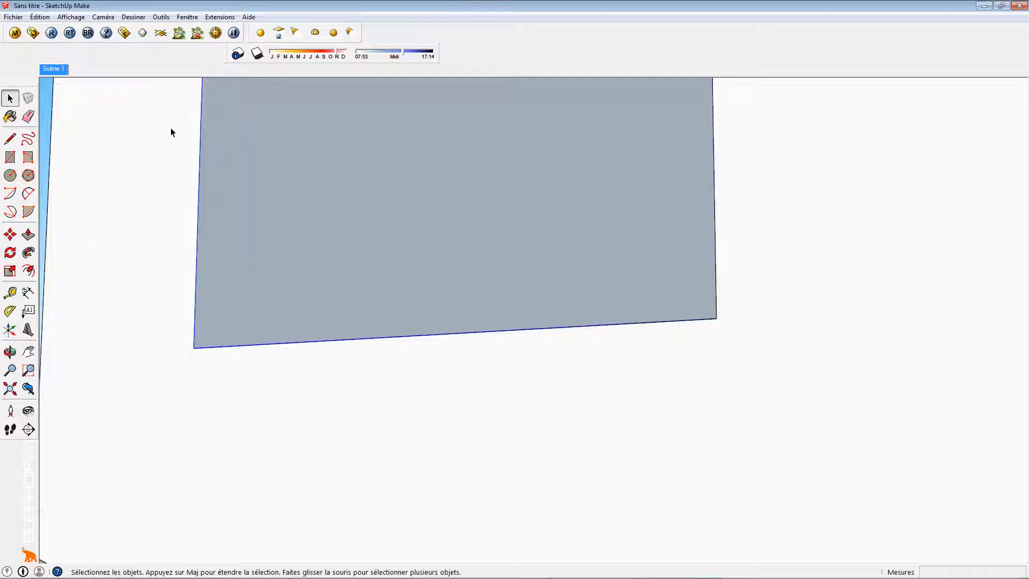
Rerun the V-Ray render from Scène 1 with the stronger window light and close the render windows.
{"action": "left_click", "coordinate": [48, 70]}
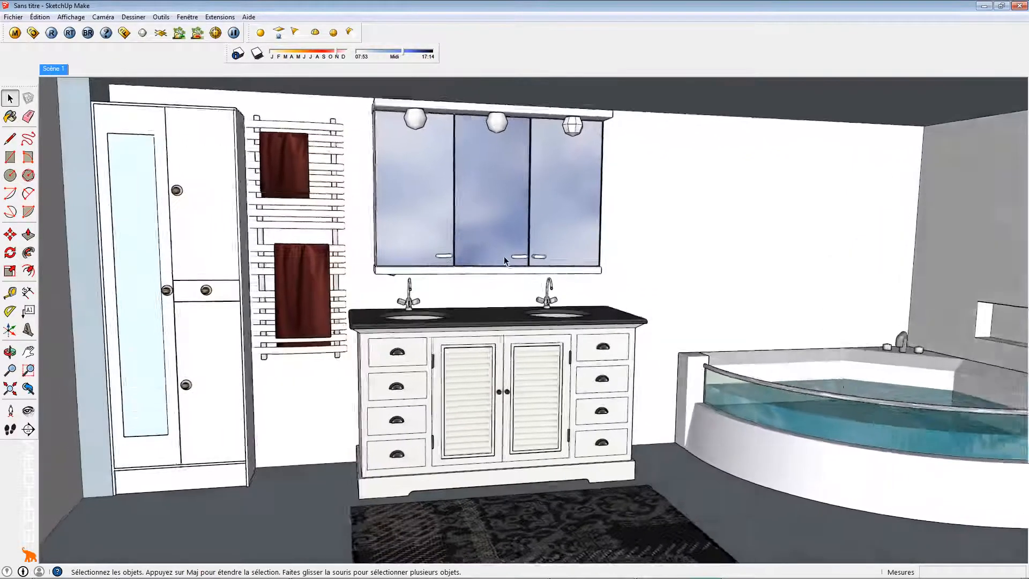
{"action": "left_click", "coordinate": [52, 33]}
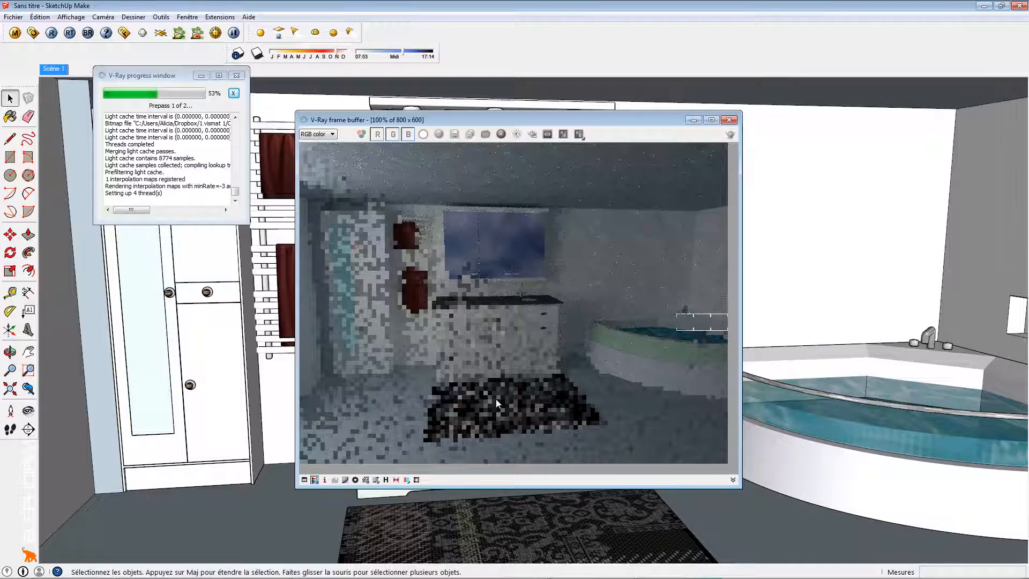
{"action": "left_click", "coordinate": [729, 120]}
{"action": "left_click", "coordinate": [237, 75]}
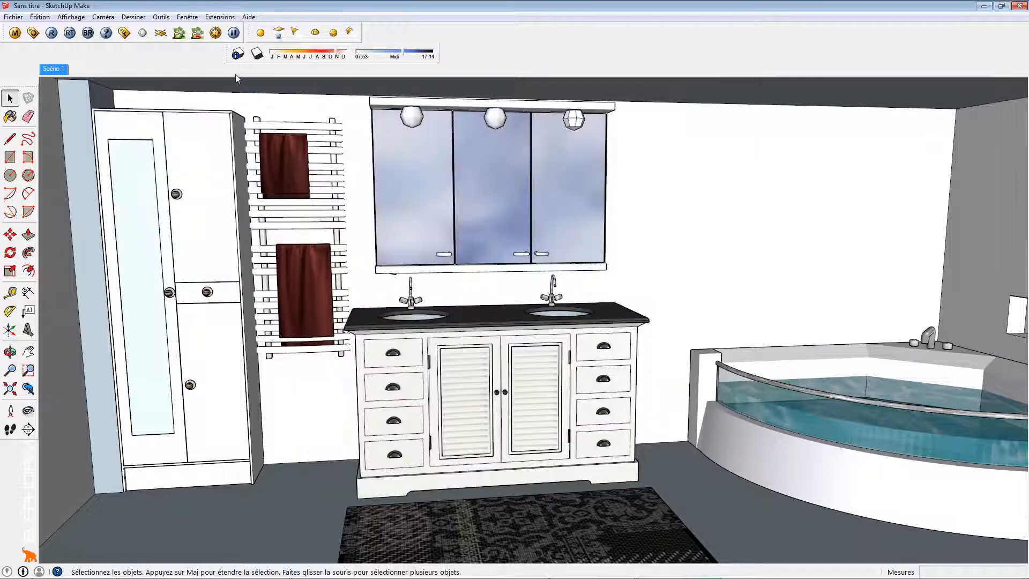